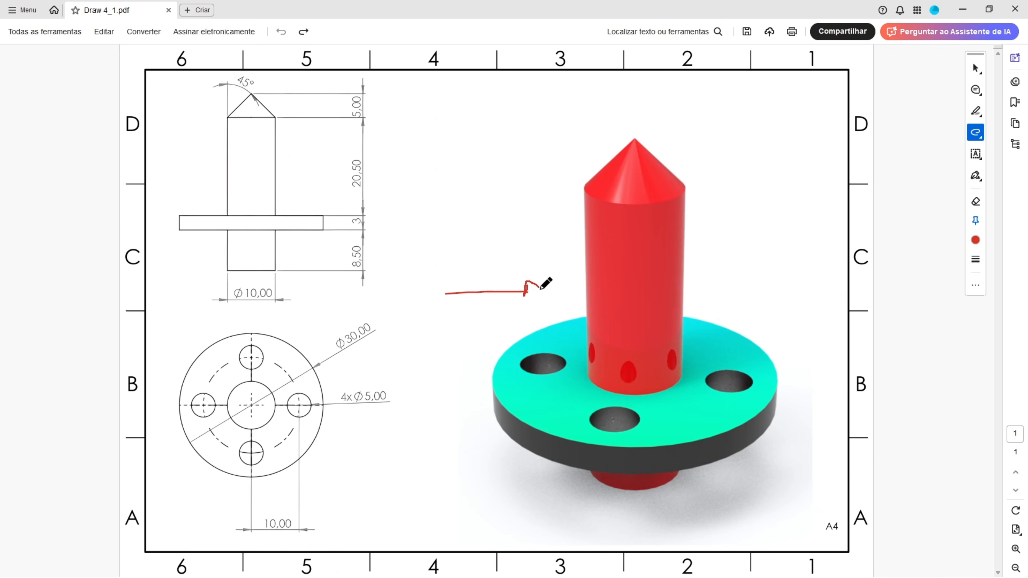
Draw a red arrow toward the 3D render and trace the lower half-profile of the front view, including the flange's underside, in red.
left_click_drag(540, 289, 525, 297)
scroll(140, 174, "up", 5, "ctrl")
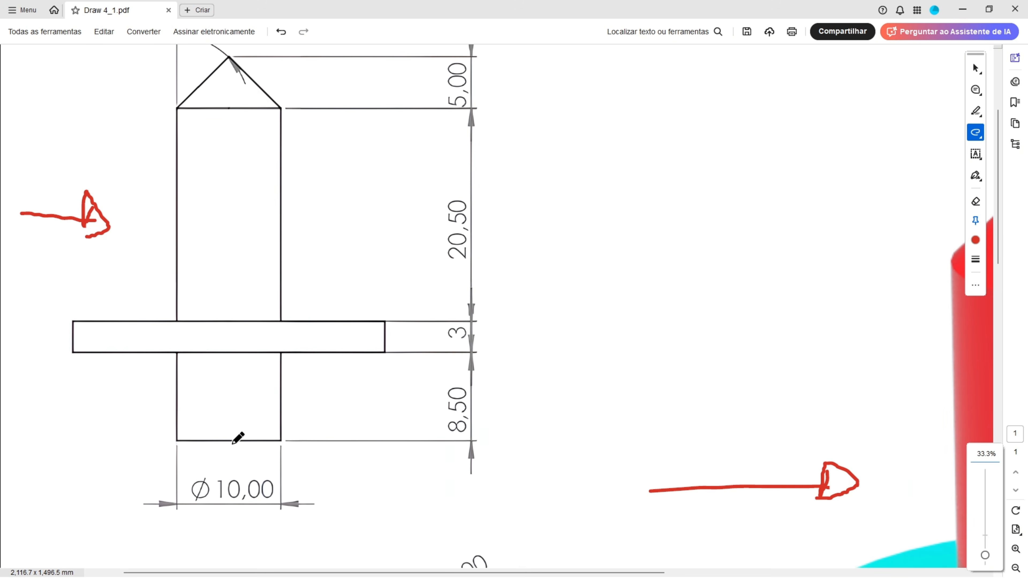
scroll(222, 402, "up", 1)
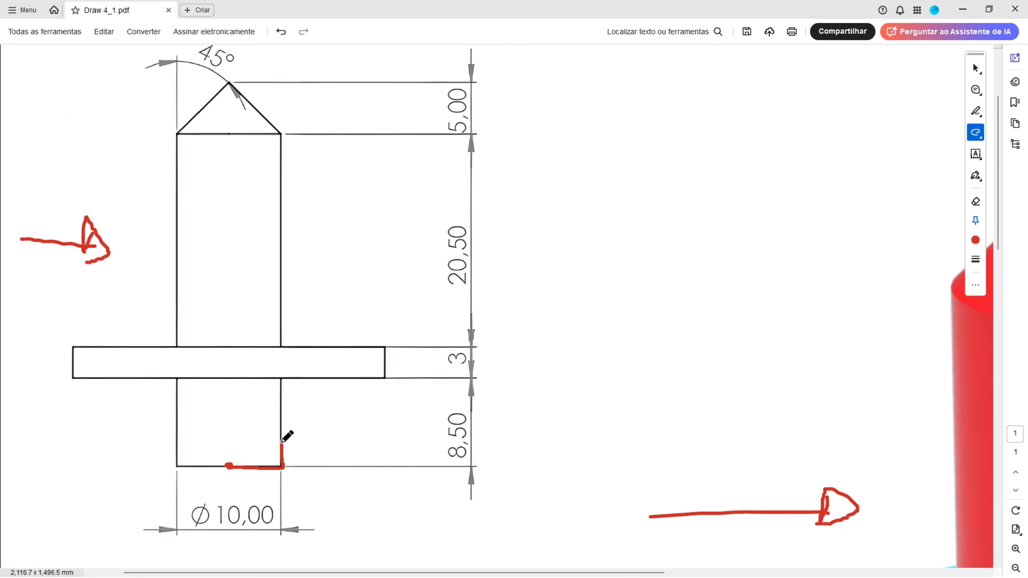
mouse_move(282, 442)
left_mouse_down()
mouse_move(283, 380)
mouse_move(384, 380)
left_mouse_up()
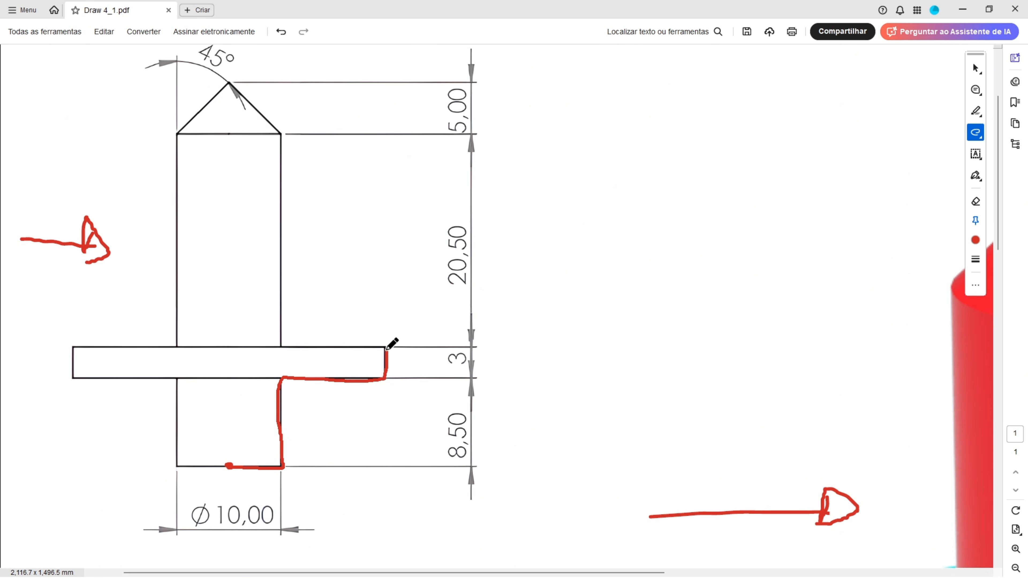
Mark the 3, 8,50, Ø30,00 and Ø10,00 dimensions in red on the drawing.
left_click_drag(441, 357, 482, 358)
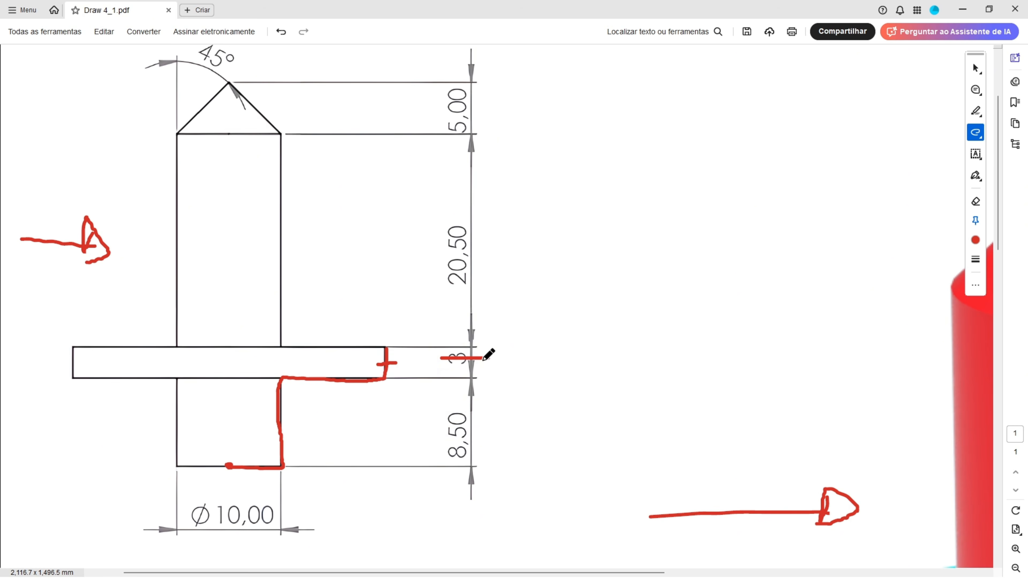
mouse_move(439, 409)
left_mouse_down()
mouse_move(458, 460)
mouse_move(477, 407)
mouse_move(439, 407)
left_mouse_up()
scroll(394, 413, "down", 1)
scroll(391, 351, "down", 4)
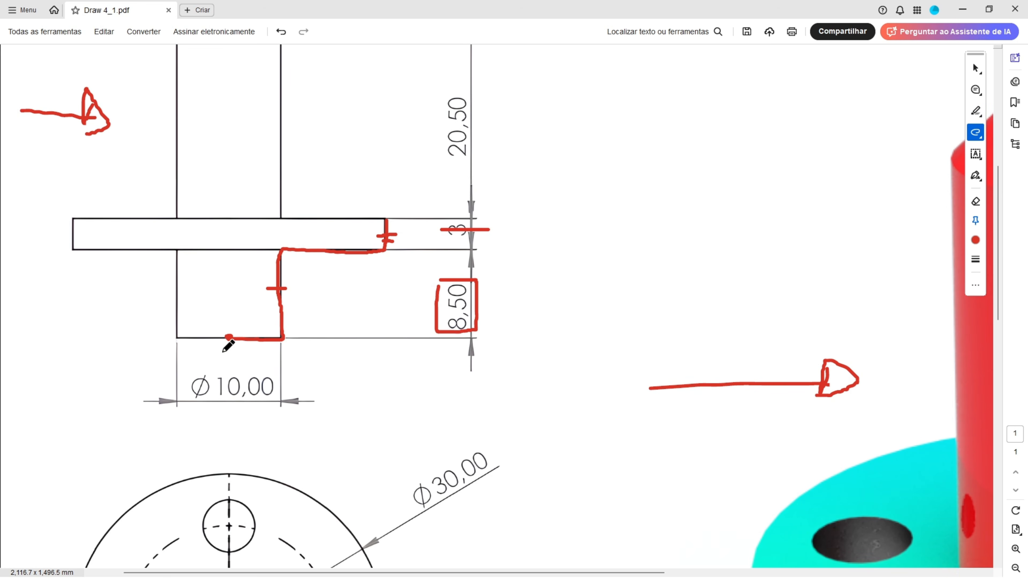
scroll(332, 360, "down", 2)
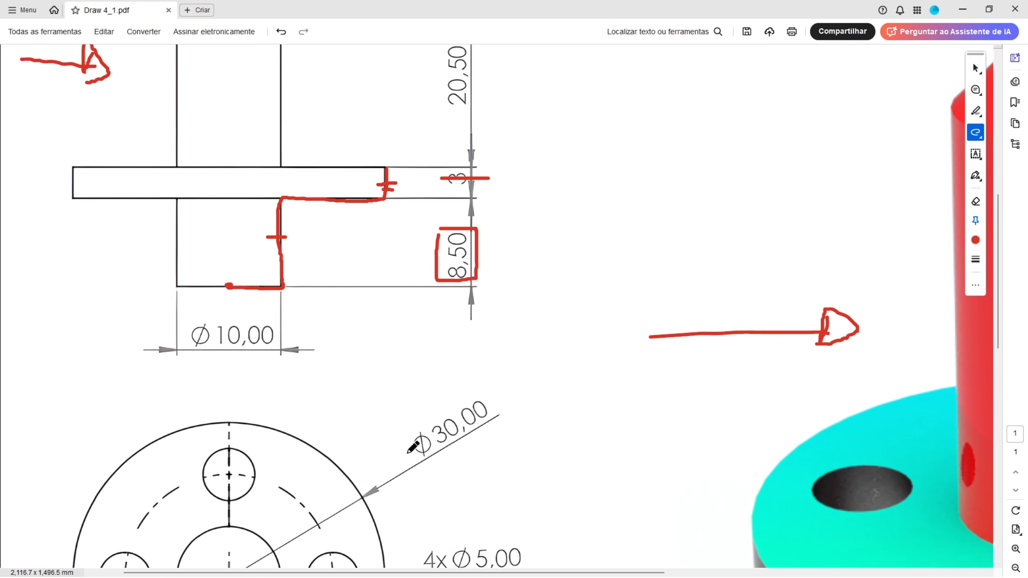
left_click_drag(408, 451, 487, 404)
scroll(422, 420, "down", 3)
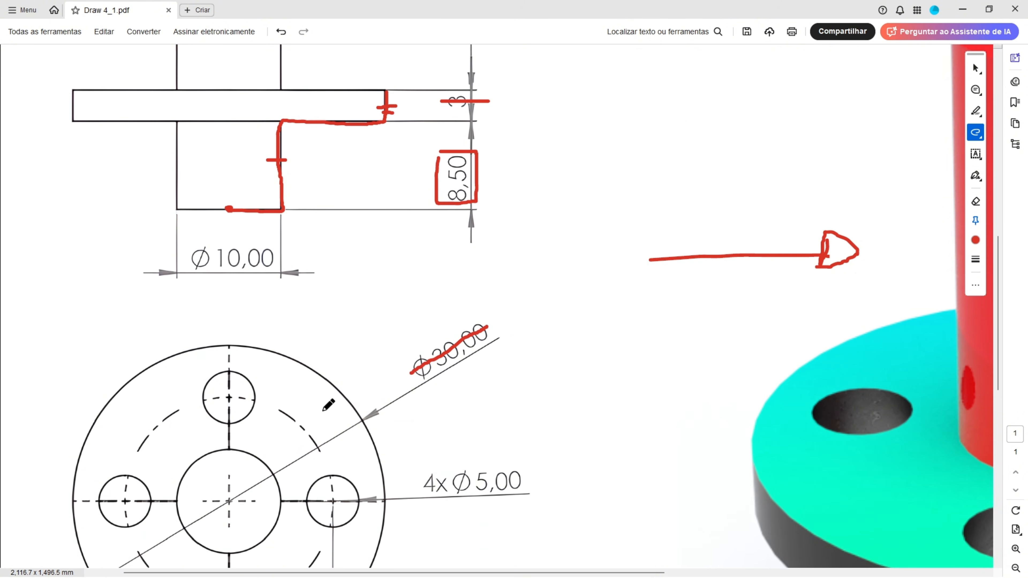
scroll(328, 405, "up", 5)
scroll(253, 387, "up", 2)
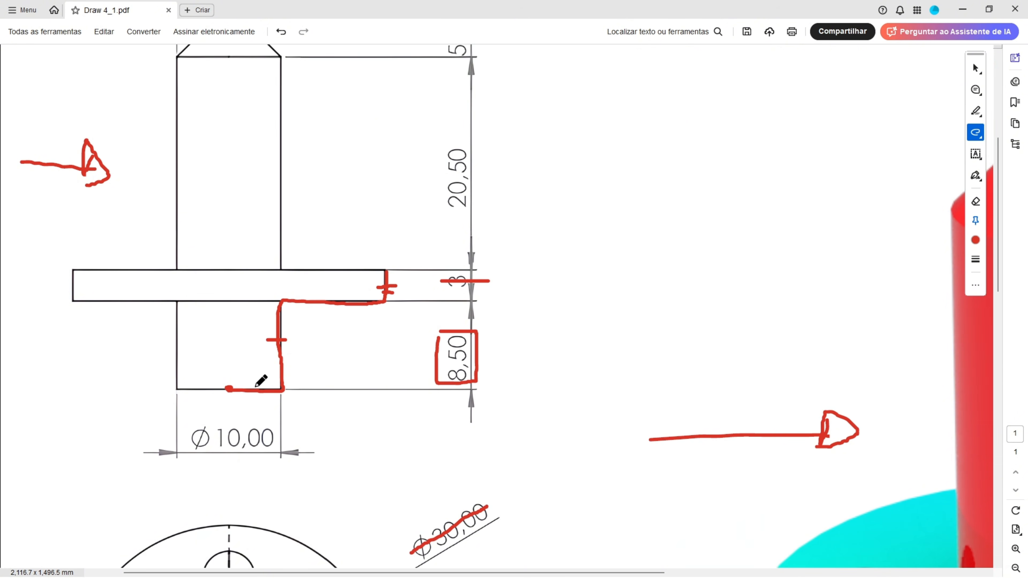
left_click_drag(197, 437, 270, 436)
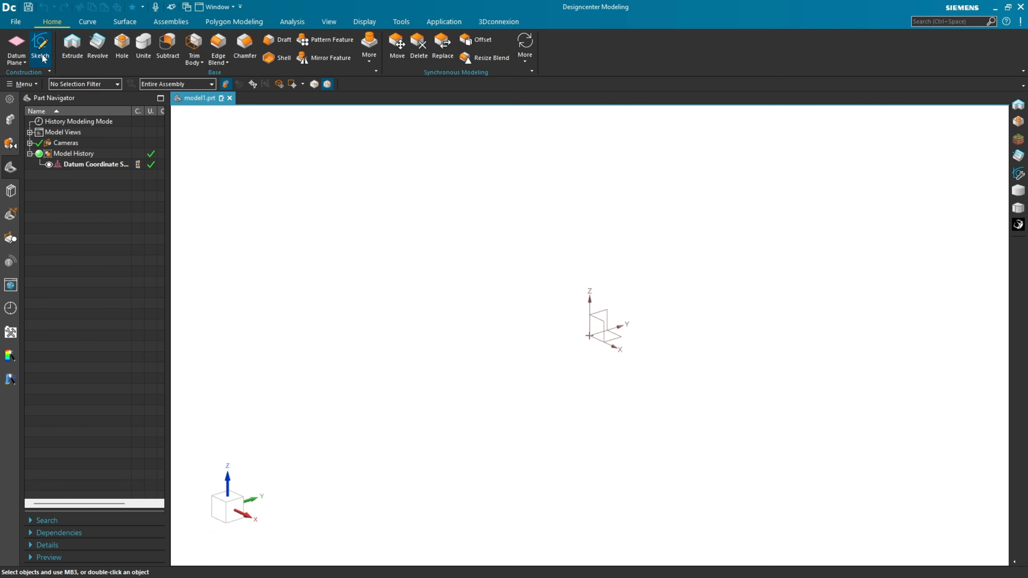
In the CAD program, sketch a stepped chain of four alternating horizontal and vertical lines on the Front plane, starting at the origin with a line about 140 mm long.
left_click(40, 44)
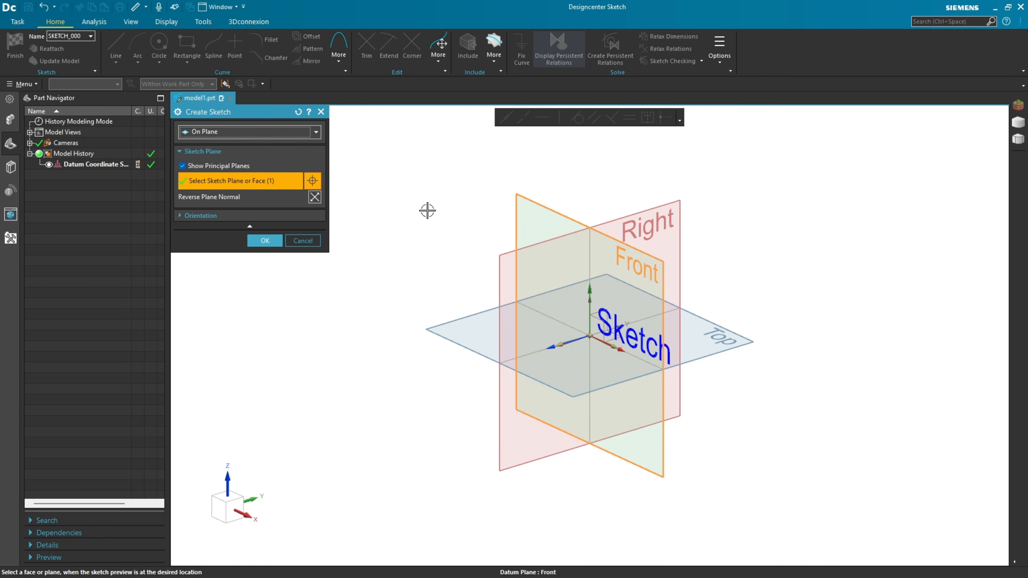
left_click(264, 240)
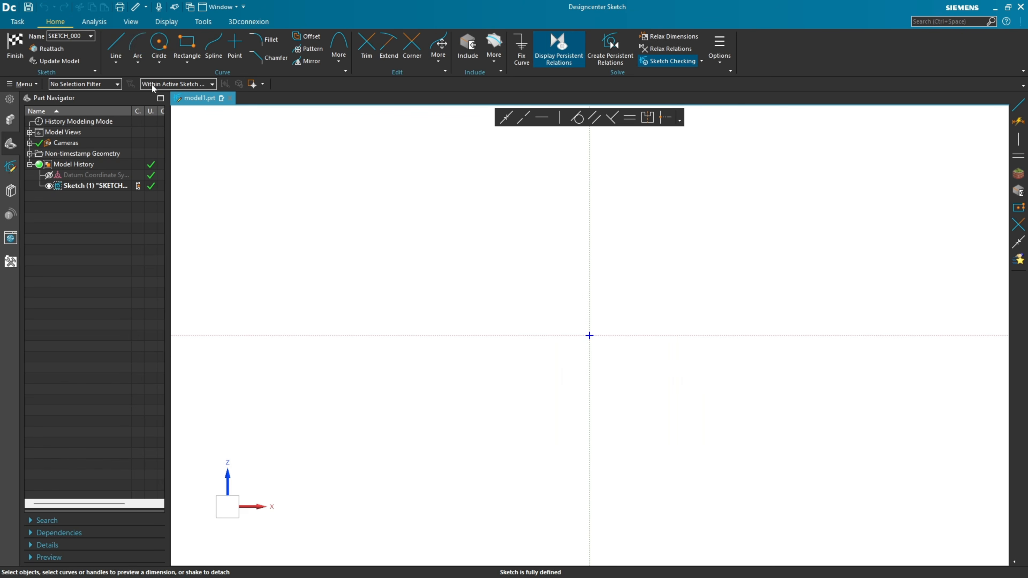
left_click(117, 46)
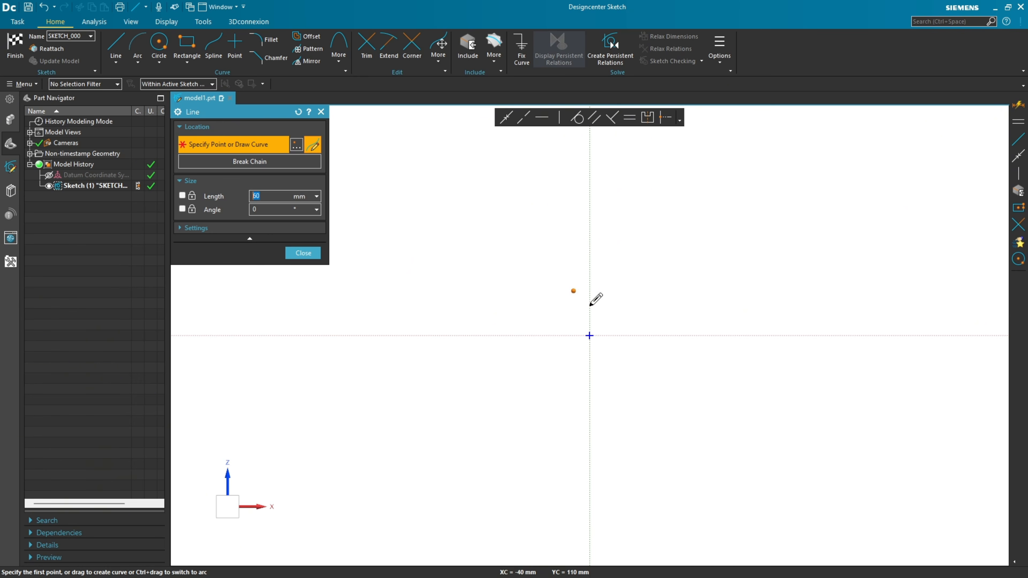
left_click(589, 335)
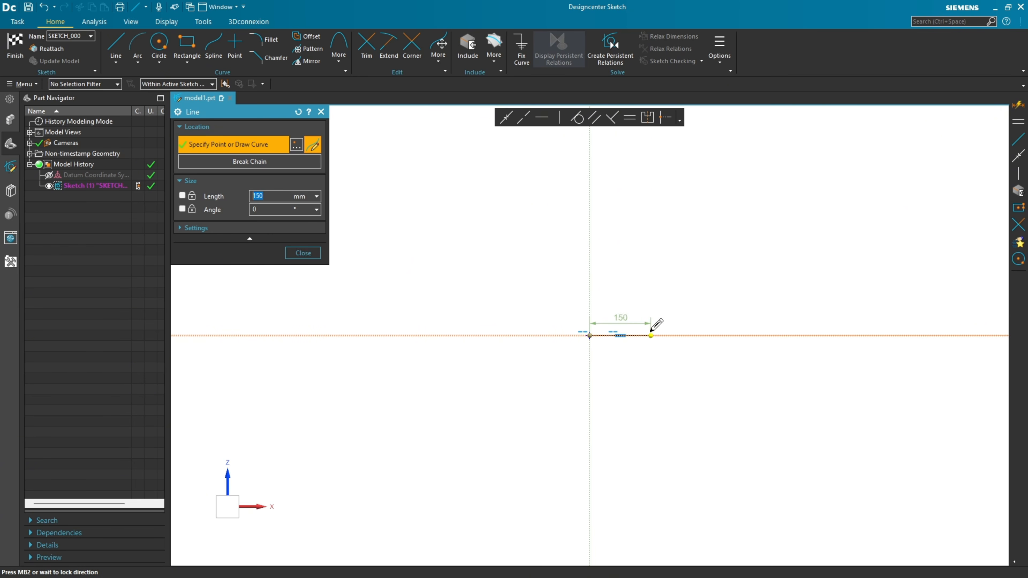
left_click(646, 326)
left_click(648, 282)
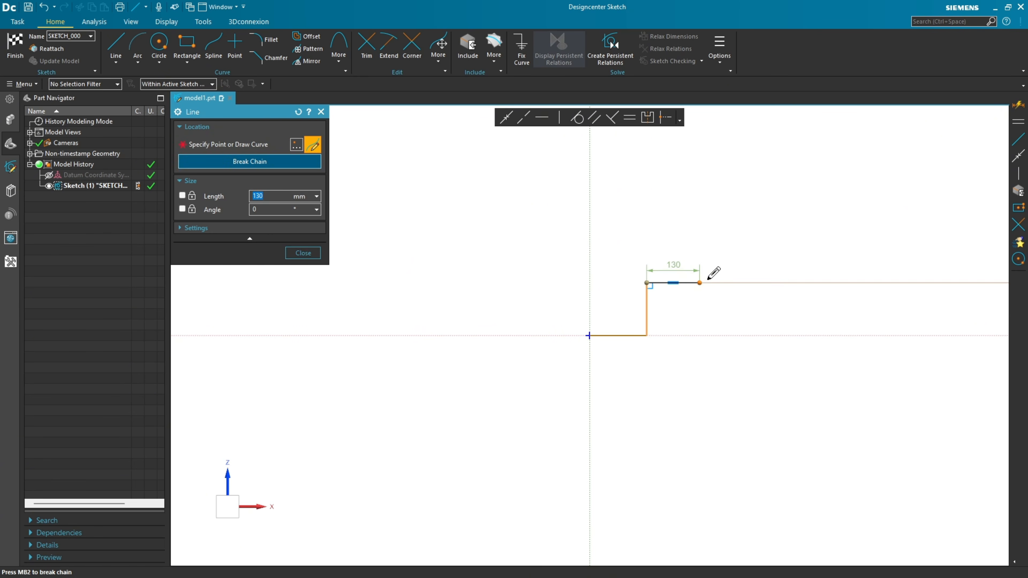
left_click(711, 283)
left_click(712, 254)
scroll(741, 282, "up", 3)
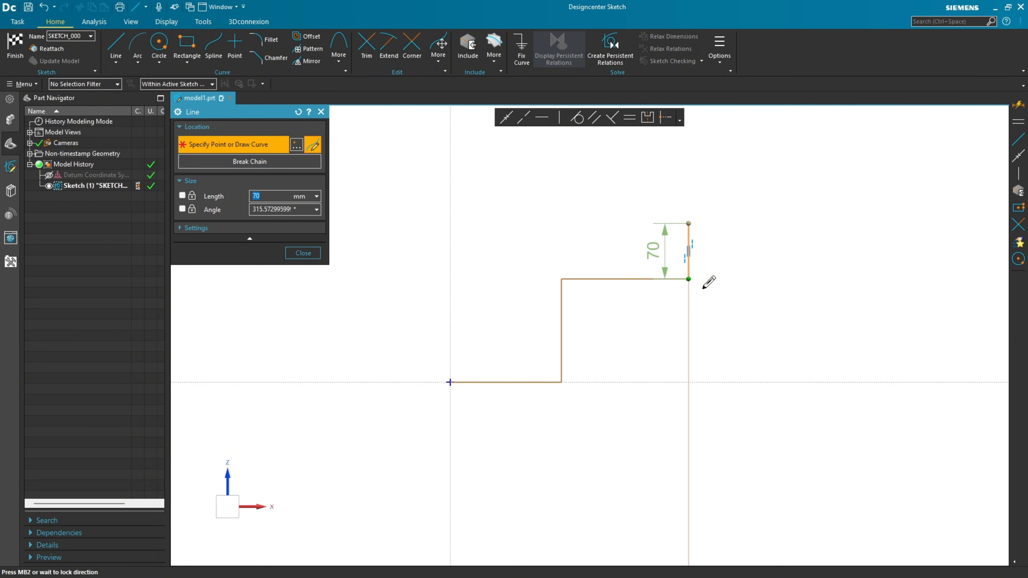
scroll(740, 253, "up", 1)
key("Escape")
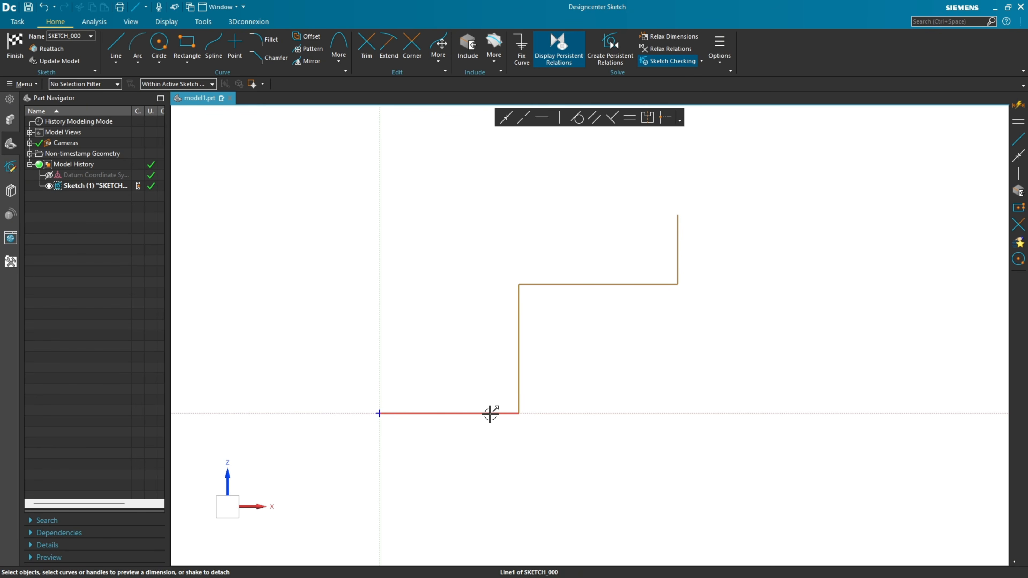
Dimension the bottom horizontal line as 5 mm and scale the entire sketch to this first dimension.
left_click(489, 413)
left_click(468, 454)
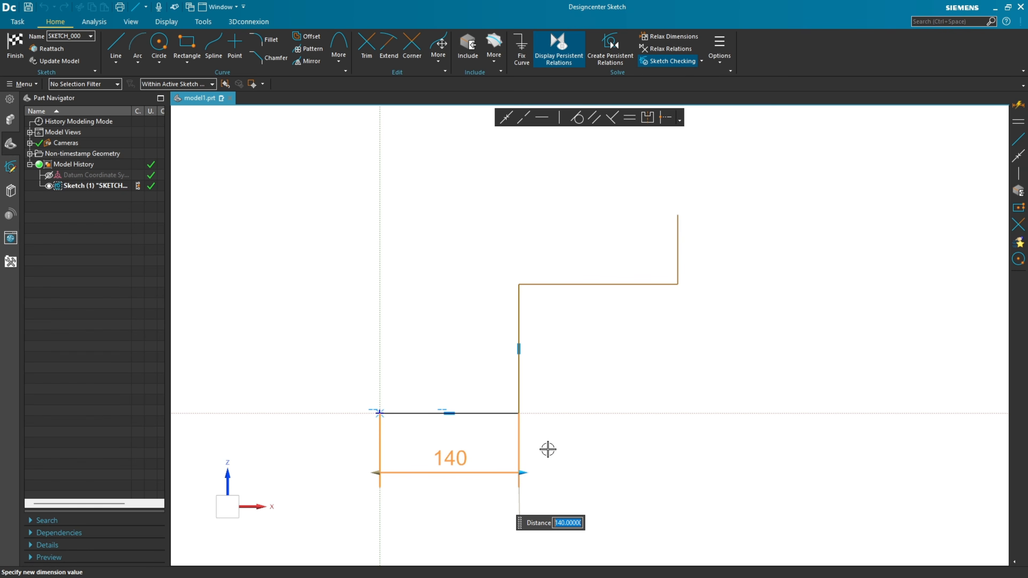
type("5")
key("Return")
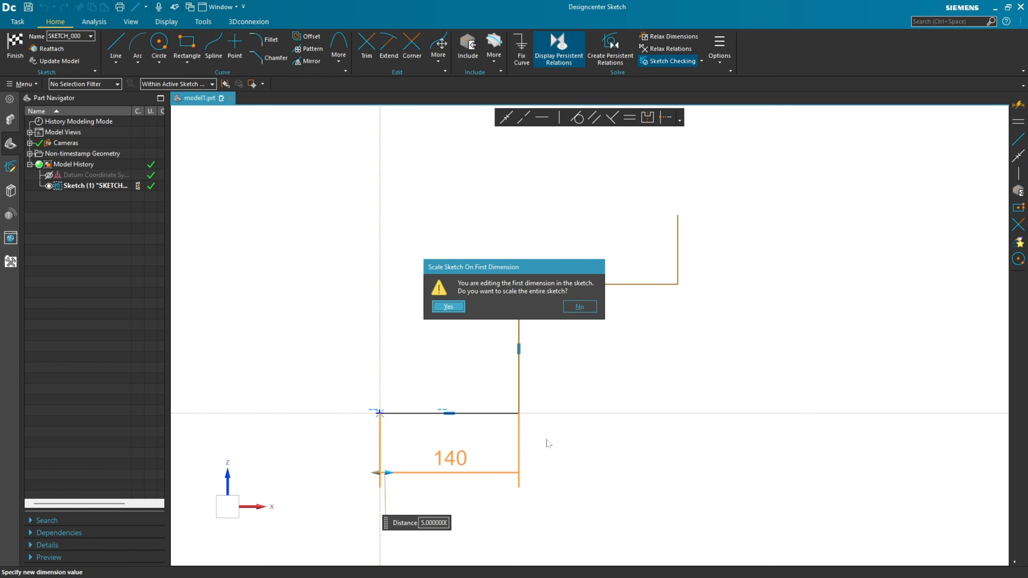
left_click(449, 311)
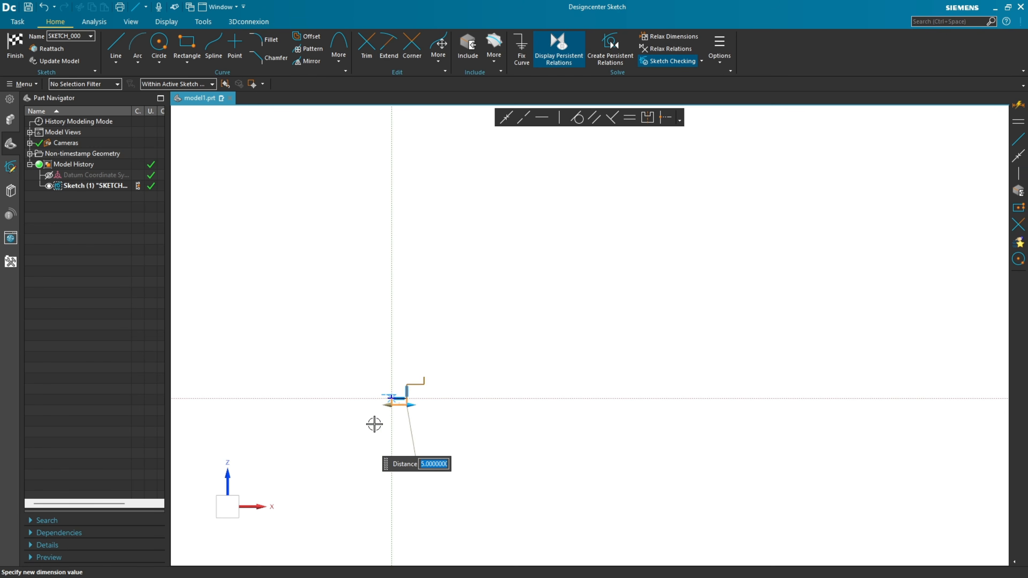
scroll(346, 385, "up", 3)
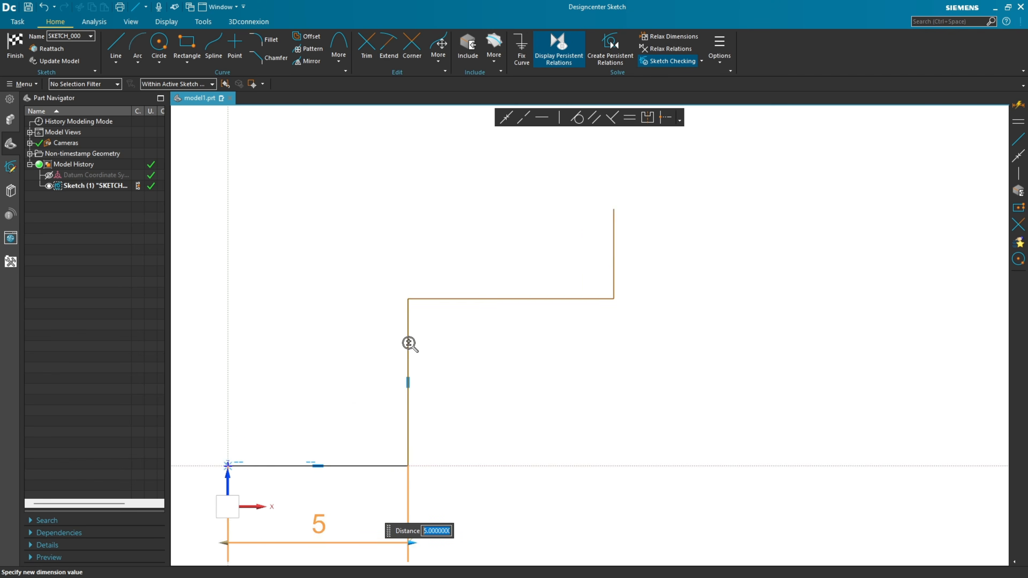
middle_click_drag(352, 379, 477, 289)
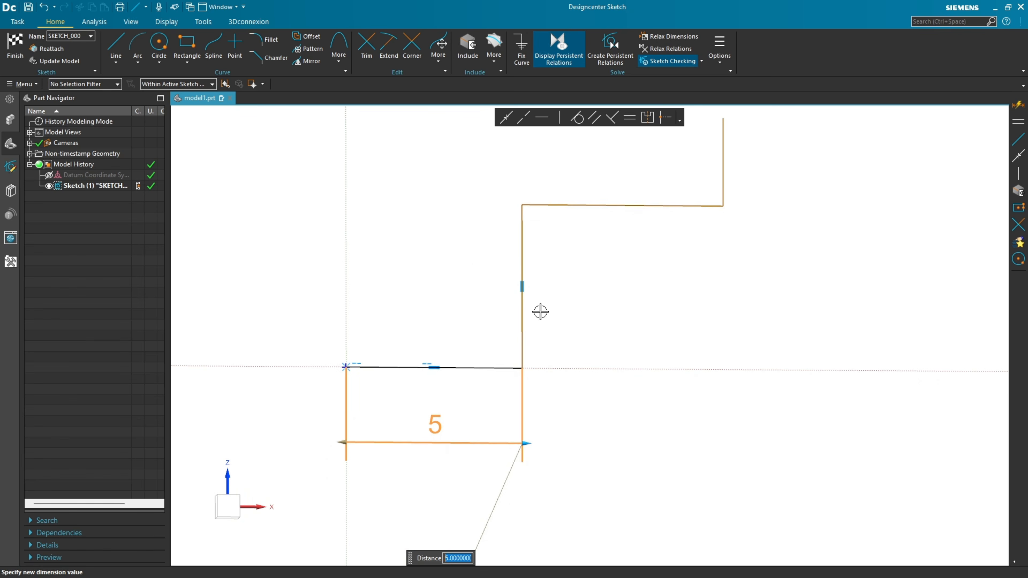
middle_click(606, 295)
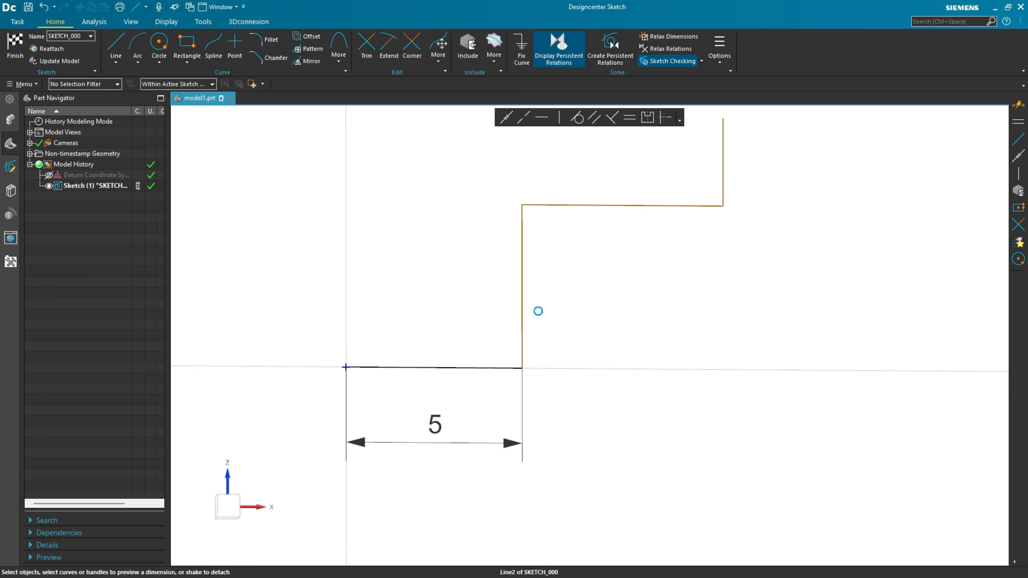
Dimension the vertical line rising from the 5 mm base line as 8.5 mm.
left_click(522, 309)
left_click(466, 283)
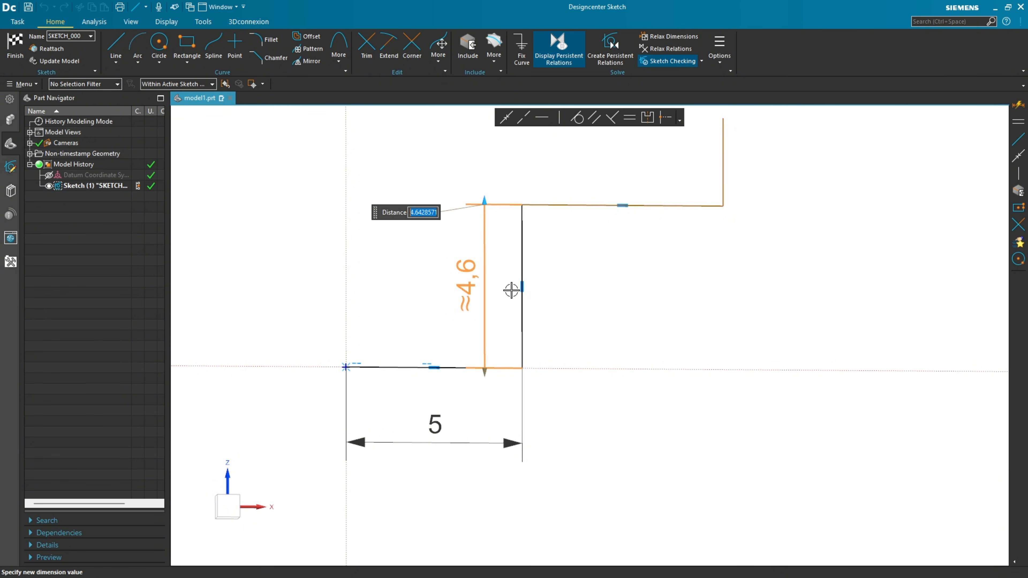
type("8.5")
key("Return")
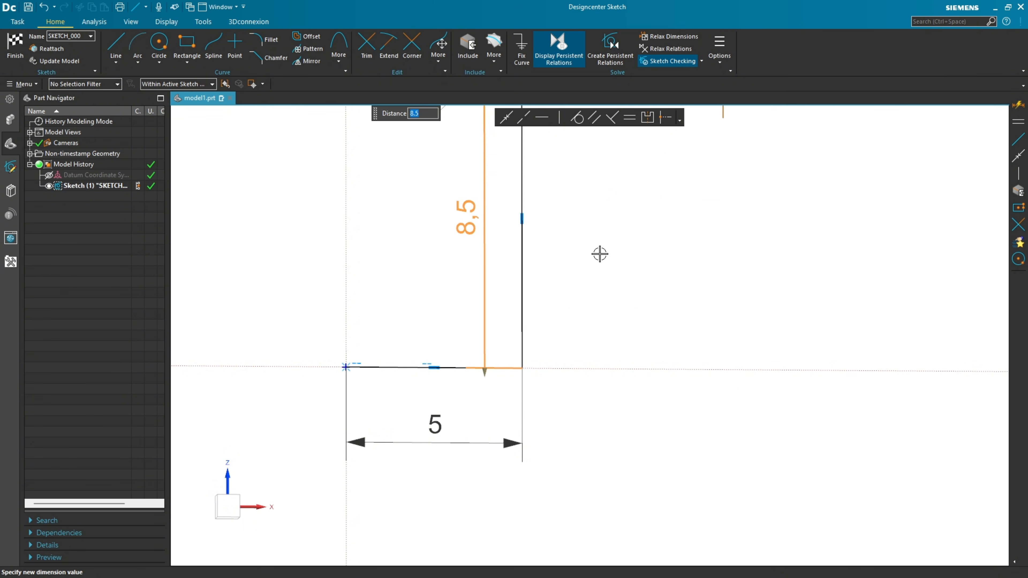
scroll(599, 254, "down", 4)
key("Escape")
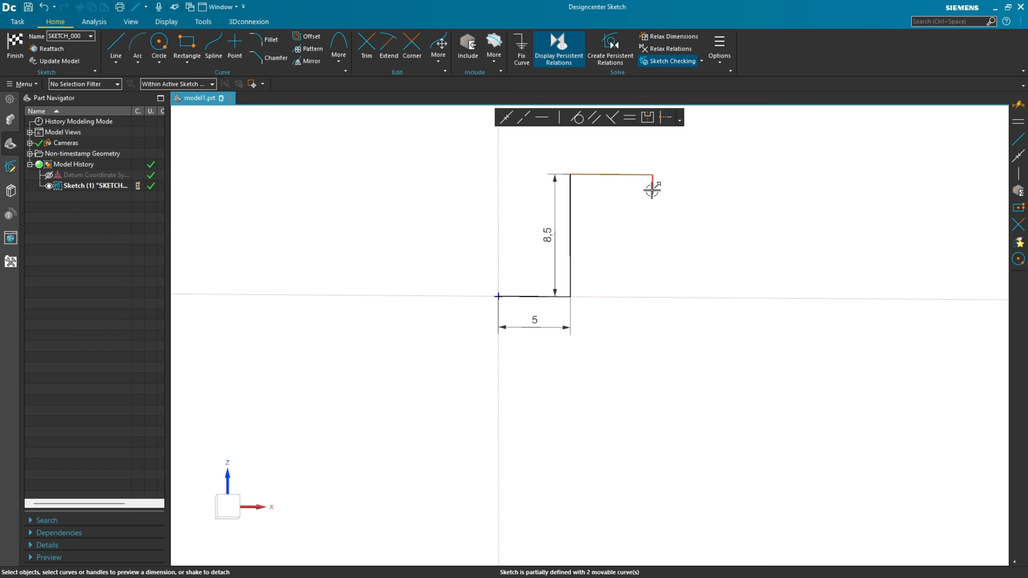
Flip the short outer vertical line so it points upward, dimension it as 3 mm and place the dimension outside the profile.
left_click_drag(653, 192, 656, 147)
left_click(654, 159)
left_click(634, 157)
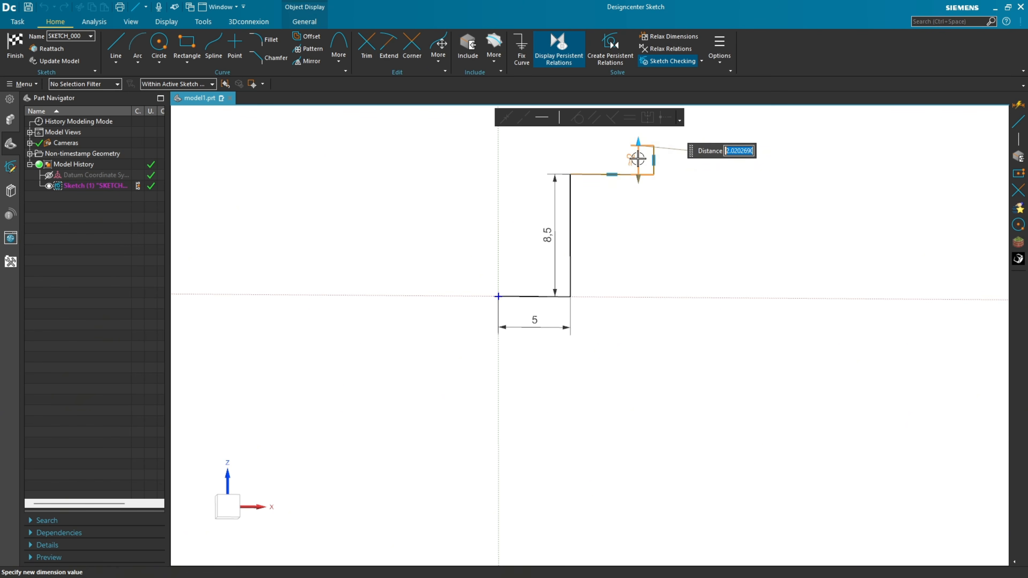
type("3")
key("Return")
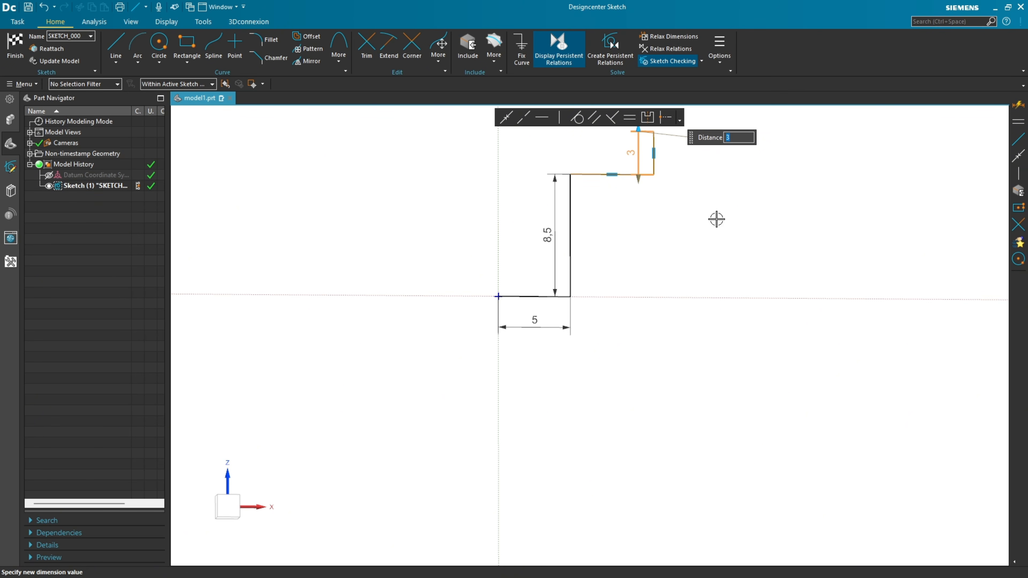
left_click(716, 219)
left_click_drag(633, 152, 685, 151)
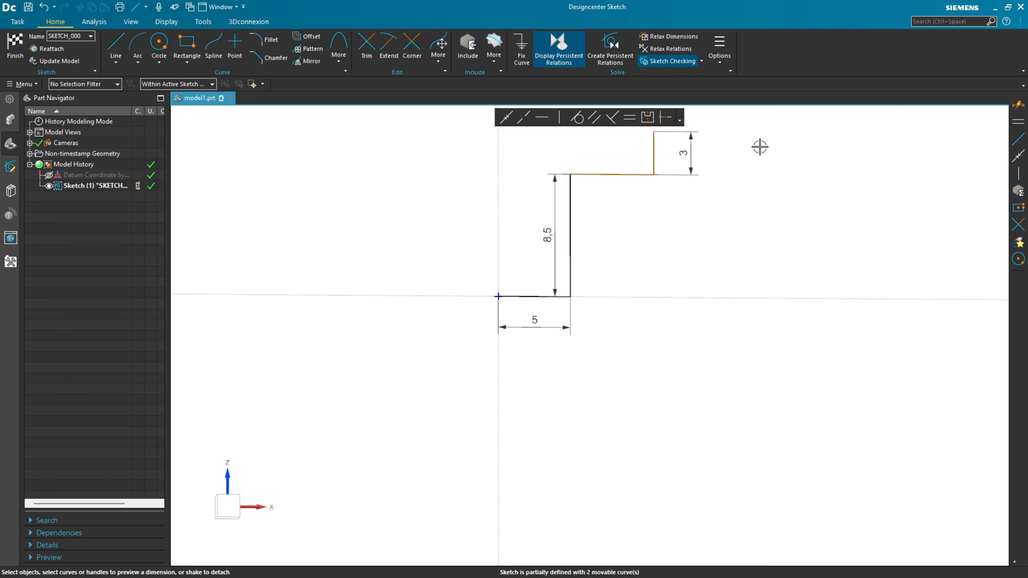
Add a horizontal dimension from the origin to the short outer vertical line, placed below the profile, and set it to 15 mm.
left_click(1020, 106)
left_click(653, 162)
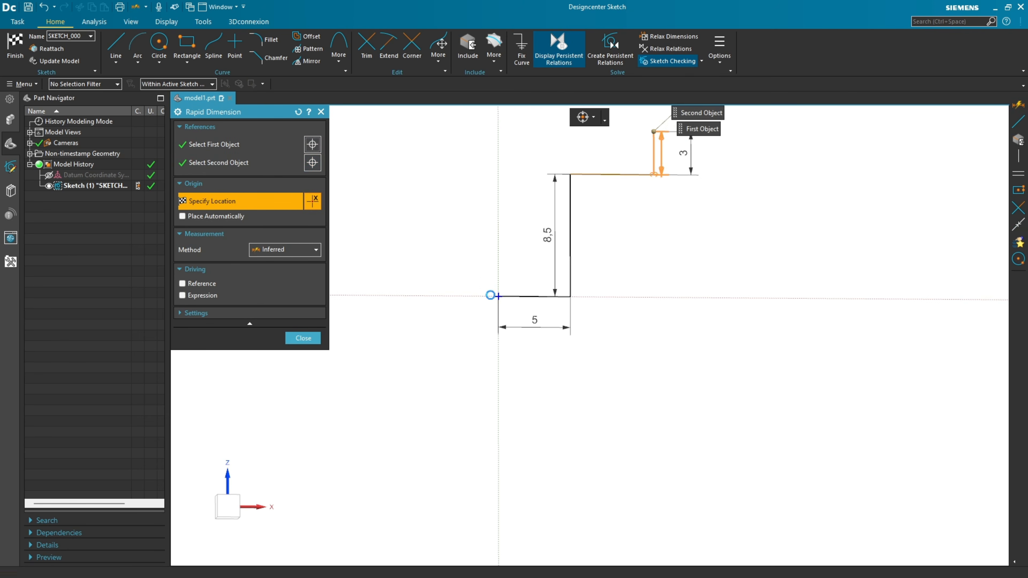
left_click(498, 297)
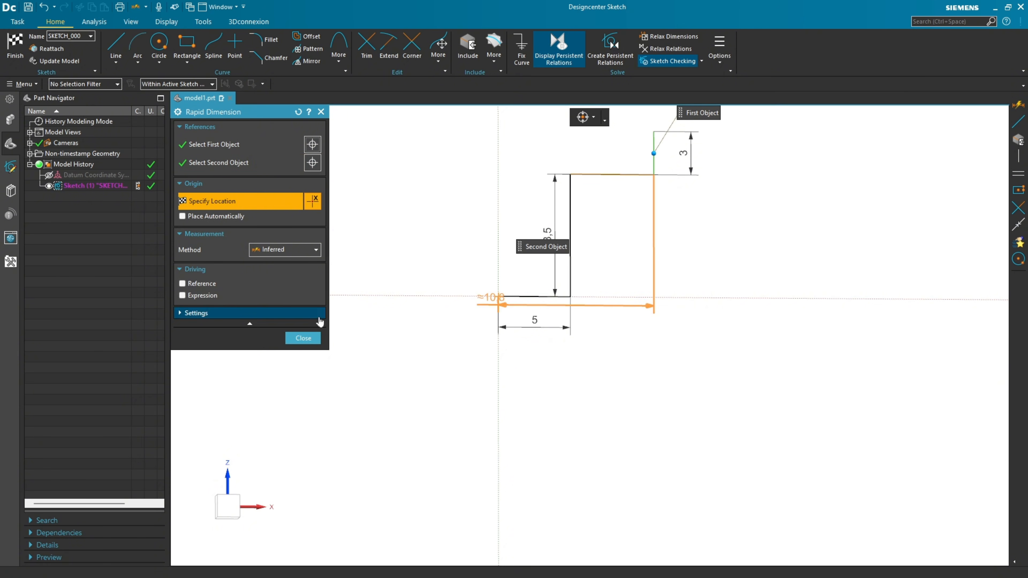
left_click(587, 372)
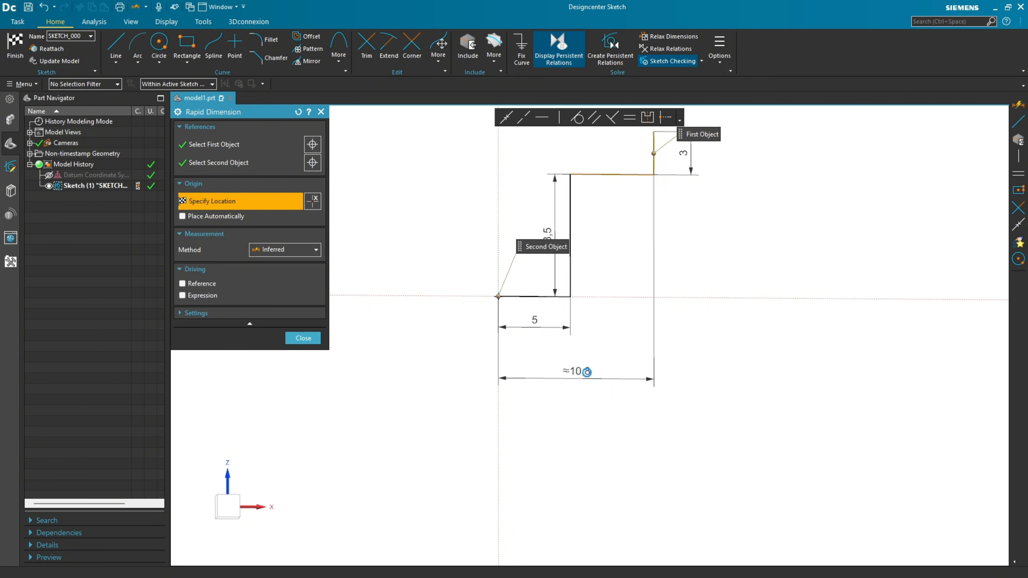
left_click(303, 338)
double_click(583, 371)
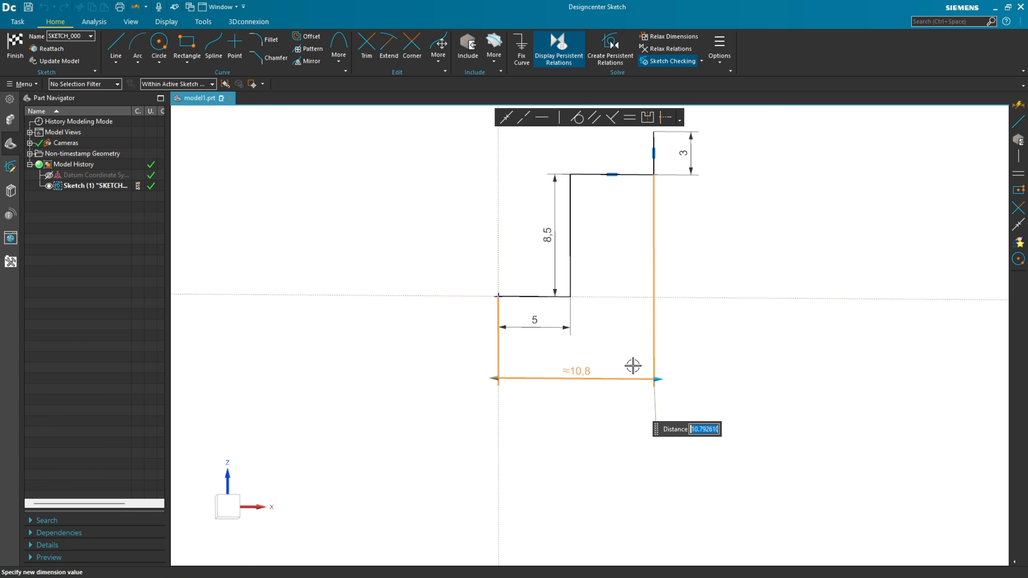
type("15")
key("Return")
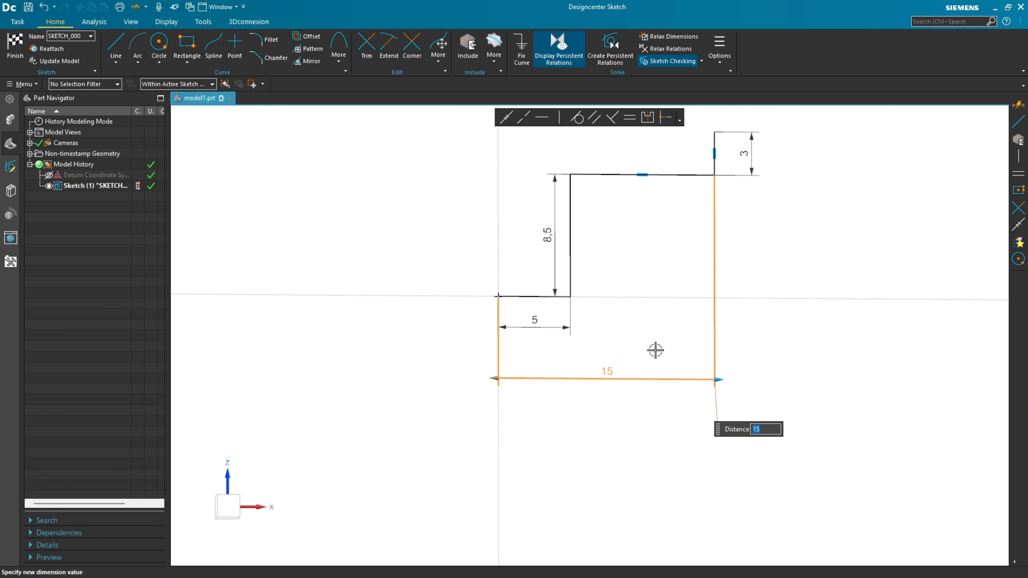
middle_click(838, 251)
scroll(816, 267, "up", 1)
scroll(811, 266, "down", 1)
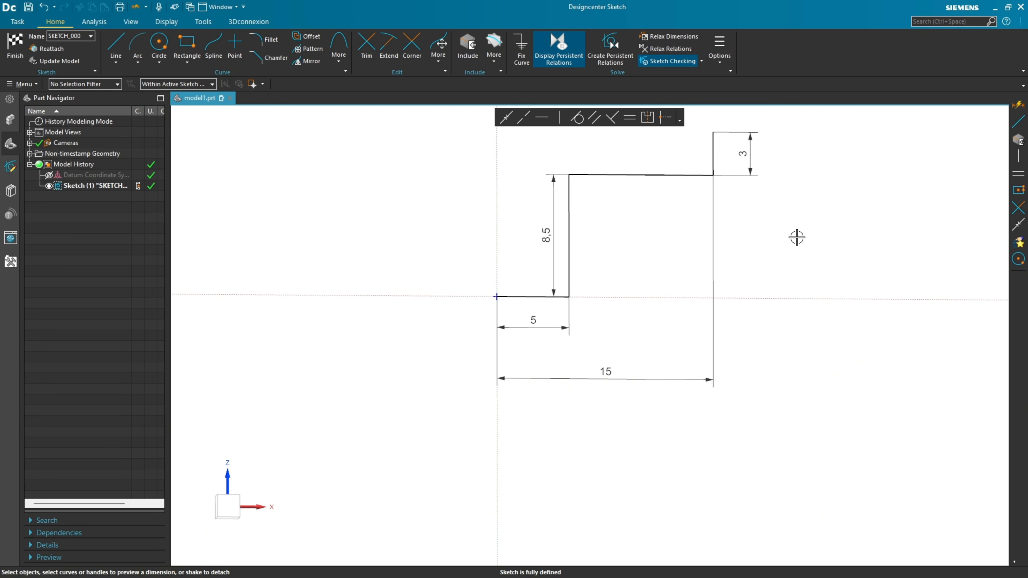
middle_click_drag(795, 238, 790, 379, "shift")
scroll(773, 334, "down", 2)
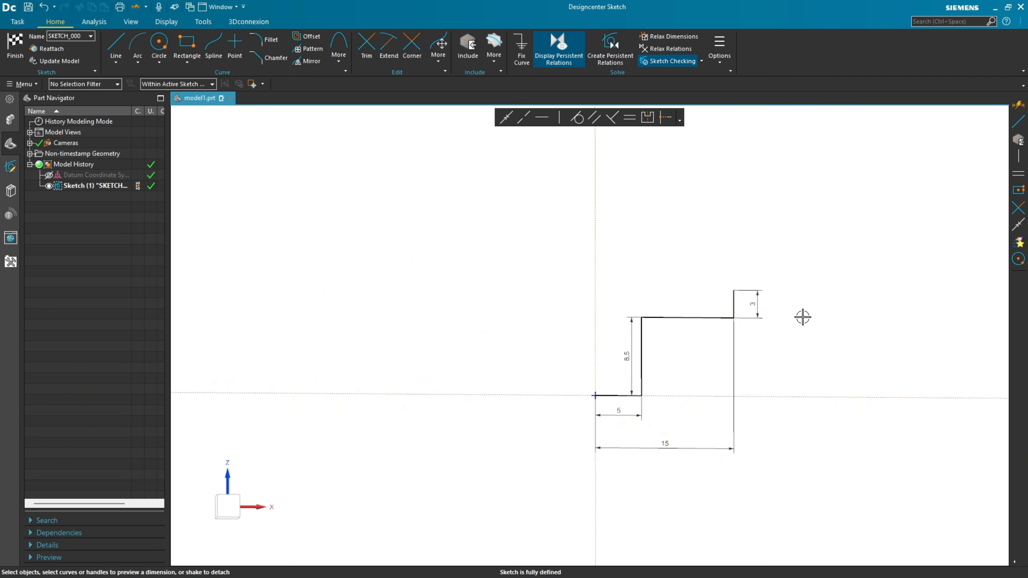
Switch to the PDF drawing and trace in red the flange's upper edge and the upper shaft's right edge up to the cone base.
mouse_move(833, 303)
middle_mouse_down("shift")
mouse_move(755, 305)
mouse_move(723, 329)
middle_mouse_up("shift")
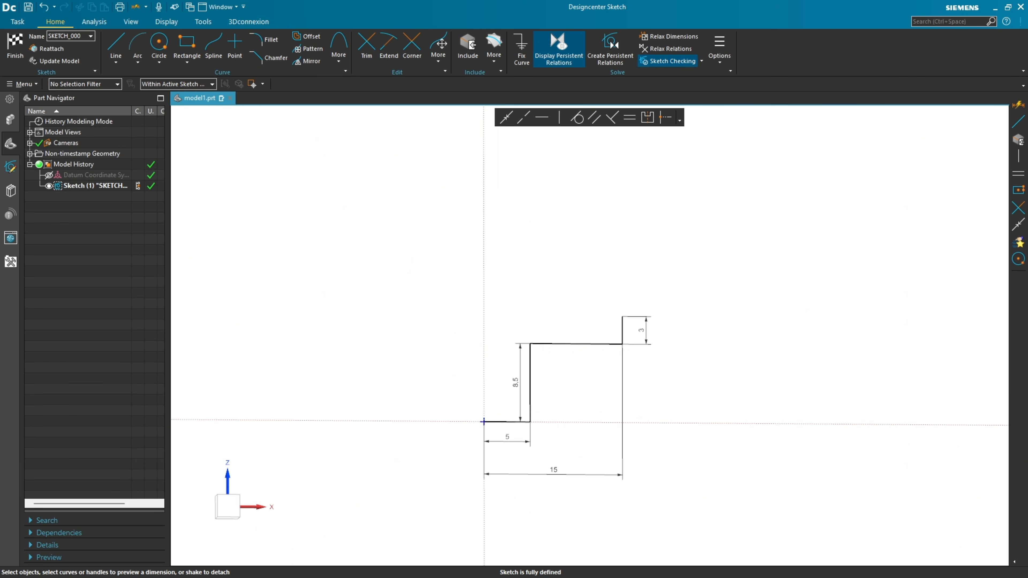
key("alt+Tab")
scroll(346, 285, "up", 3)
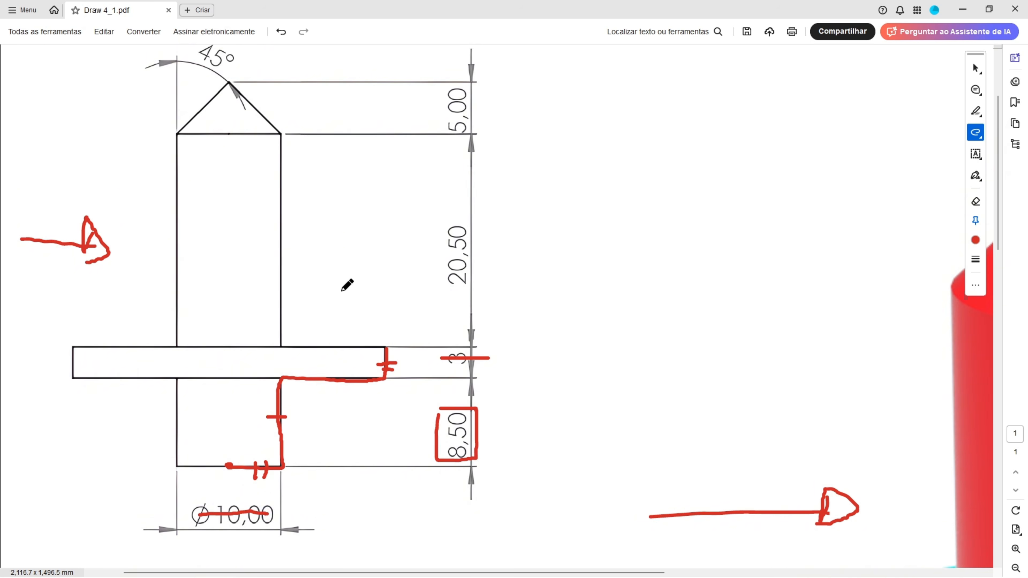
left_click_drag(385, 372, 298, 371)
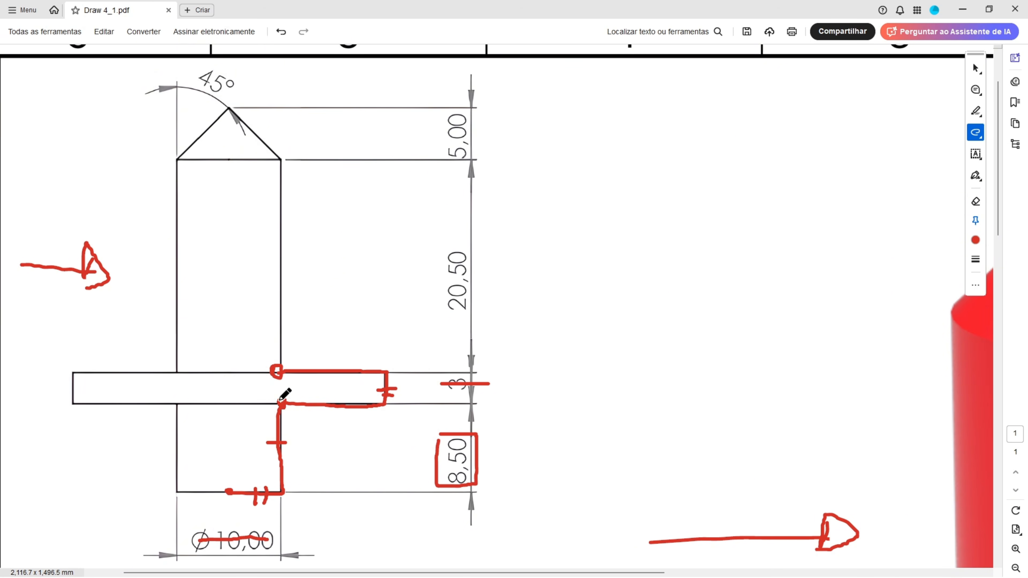
scroll(290, 336, "up", 1)
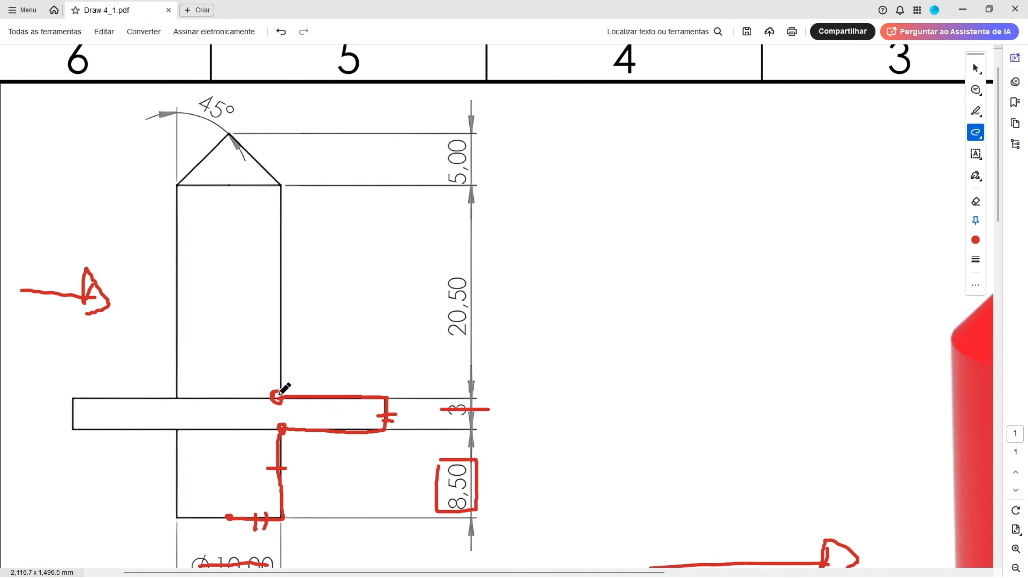
left_click_drag(279, 393, 279, 186)
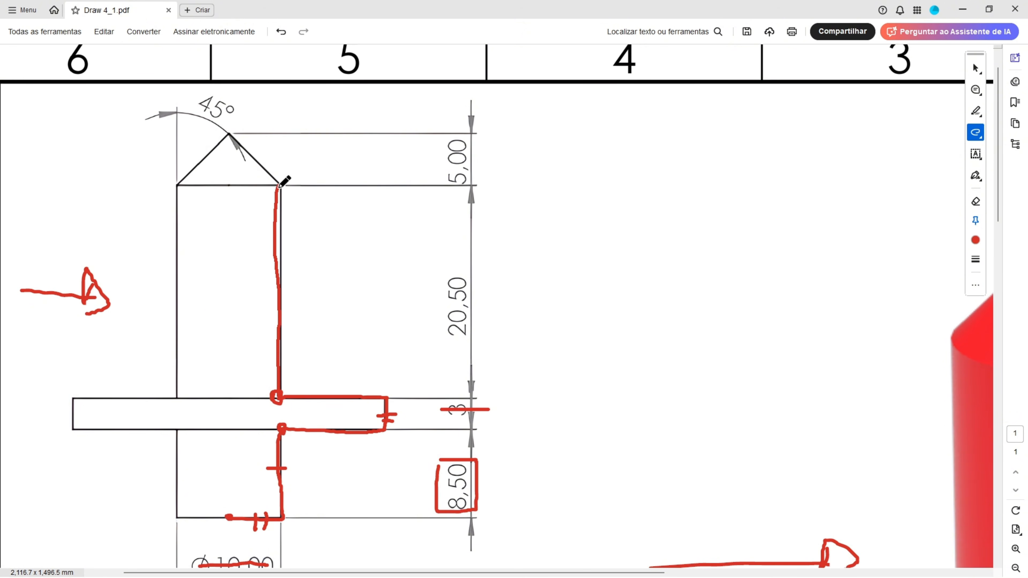
Mark up the drawing in red: box the 20,50 dimension, strike out 45°, sketch the cone's side angle and mark the 5,00 height.
mouse_move(434, 267)
left_mouse_down()
mouse_move(436, 317)
mouse_move(476, 348)
mouse_move(478, 265)
mouse_move(433, 269)
left_mouse_up()
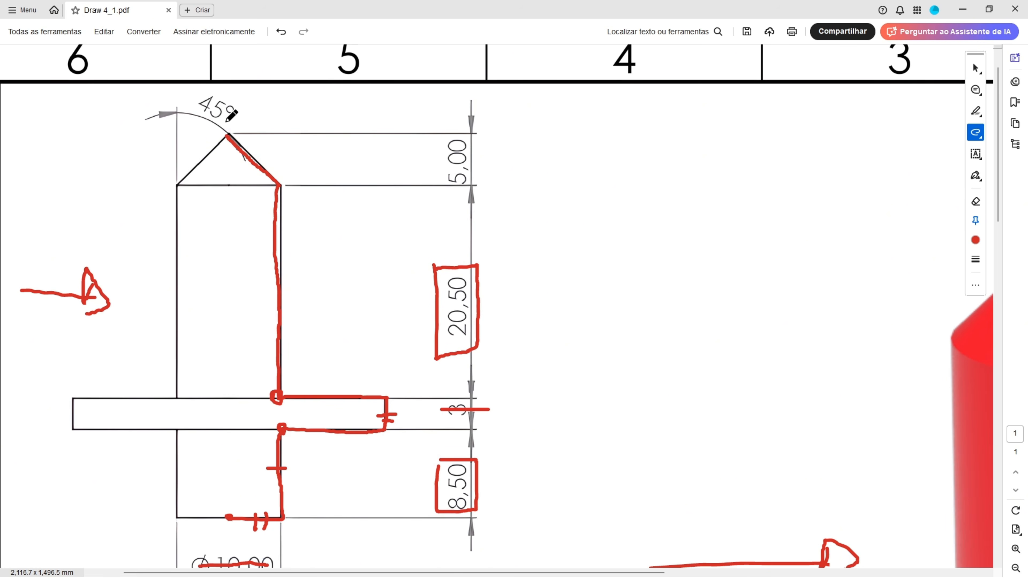
left_click_drag(198, 98, 239, 114)
left_click_drag(283, 182, 285, 131)
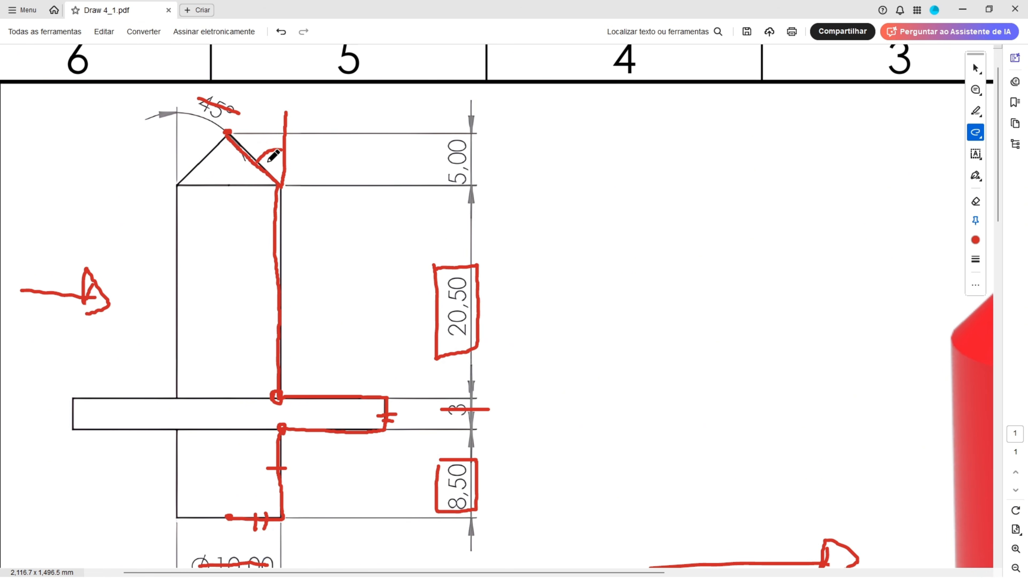
mouse_move(442, 141)
left_mouse_down()
mouse_move(477, 179)
mouse_move(443, 134)
left_mouse_up()
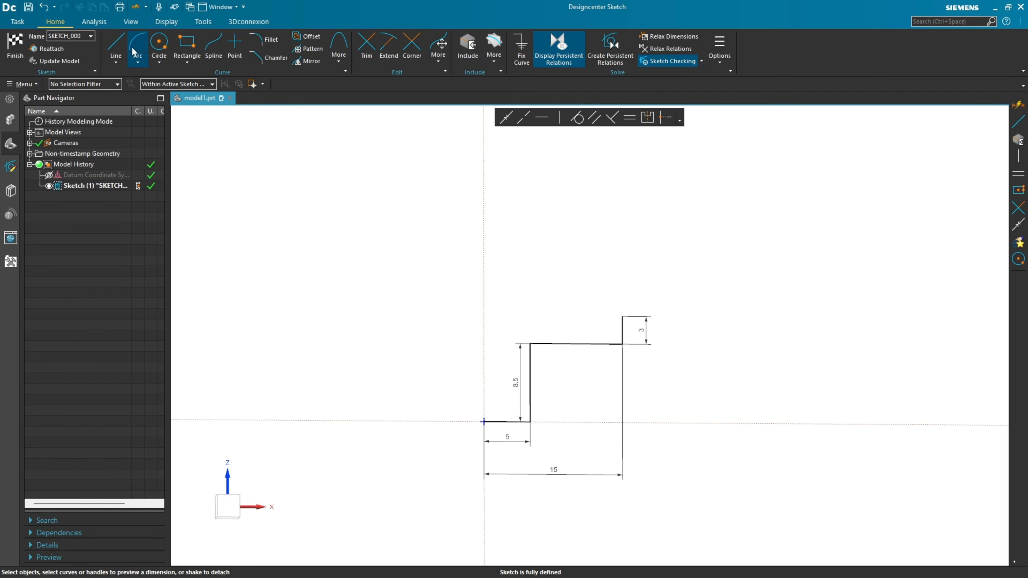
Back in the sketch, draw lines from the flange's top corner: 10 mm inward, 12 mm up, slanted to the vertical axis, and down to the origin.
left_click(115, 46)
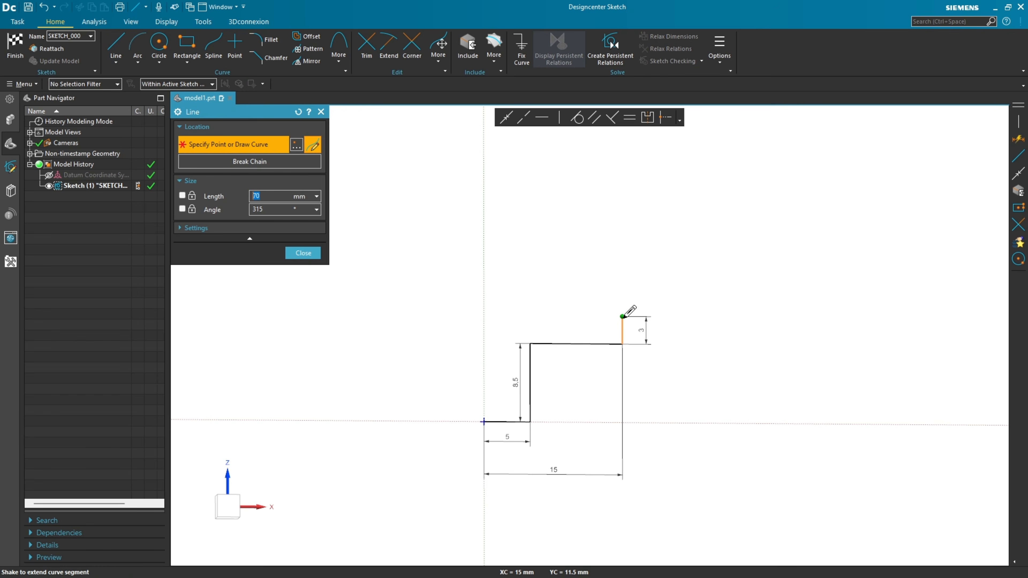
left_click(622, 316)
left_click(530, 316)
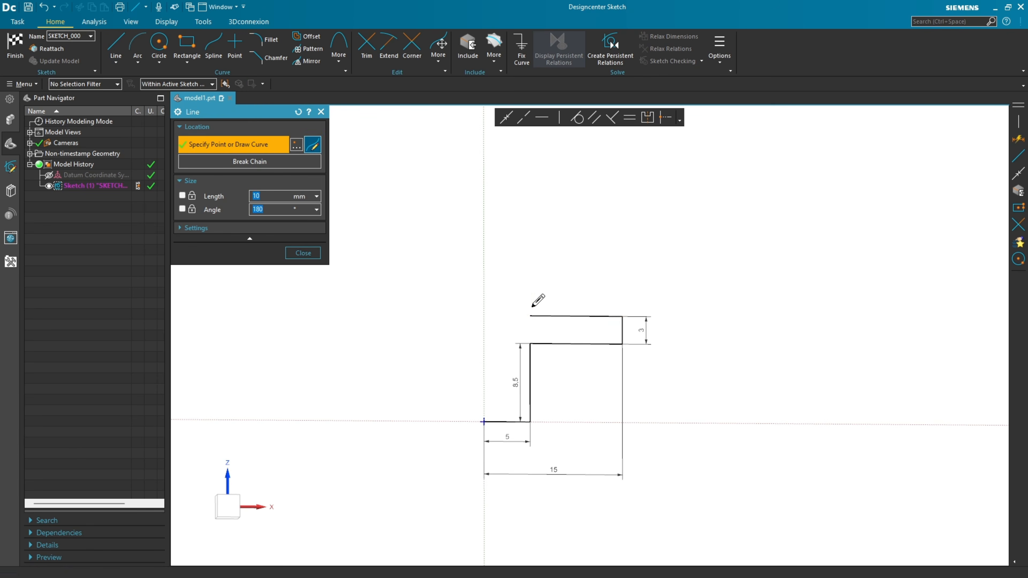
left_click(531, 206)
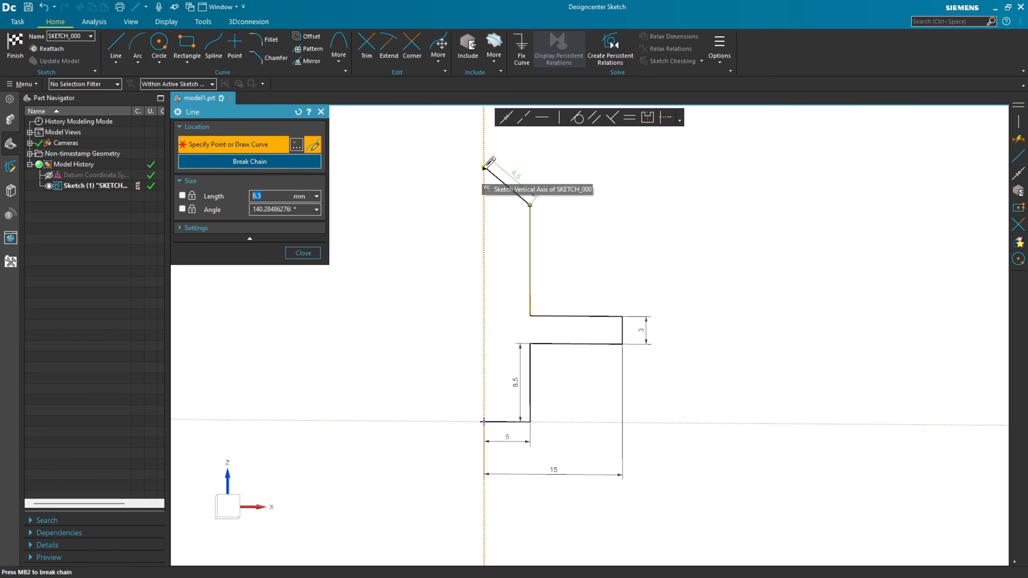
left_click(483, 174)
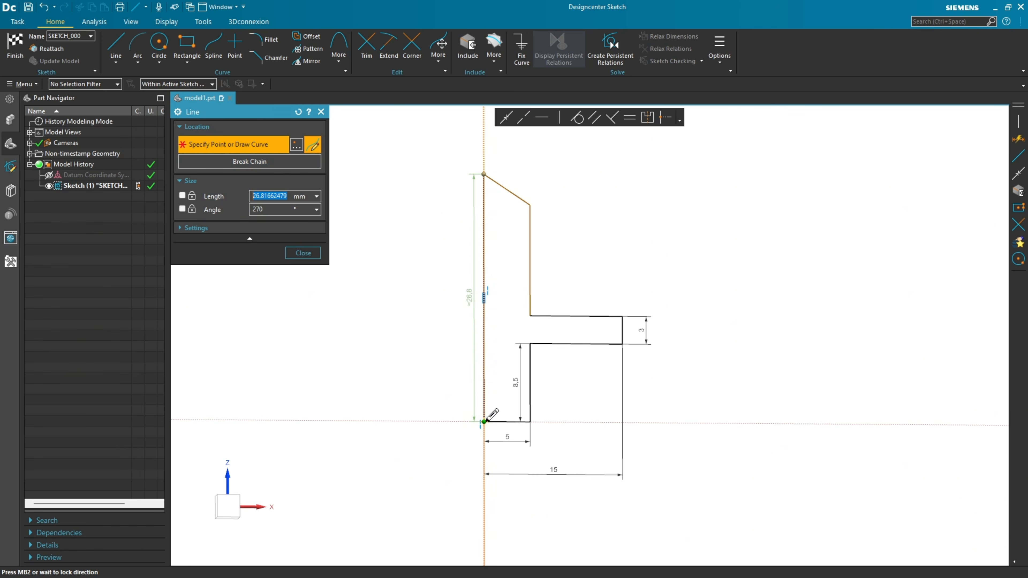
left_click(485, 421)
key("Escape")
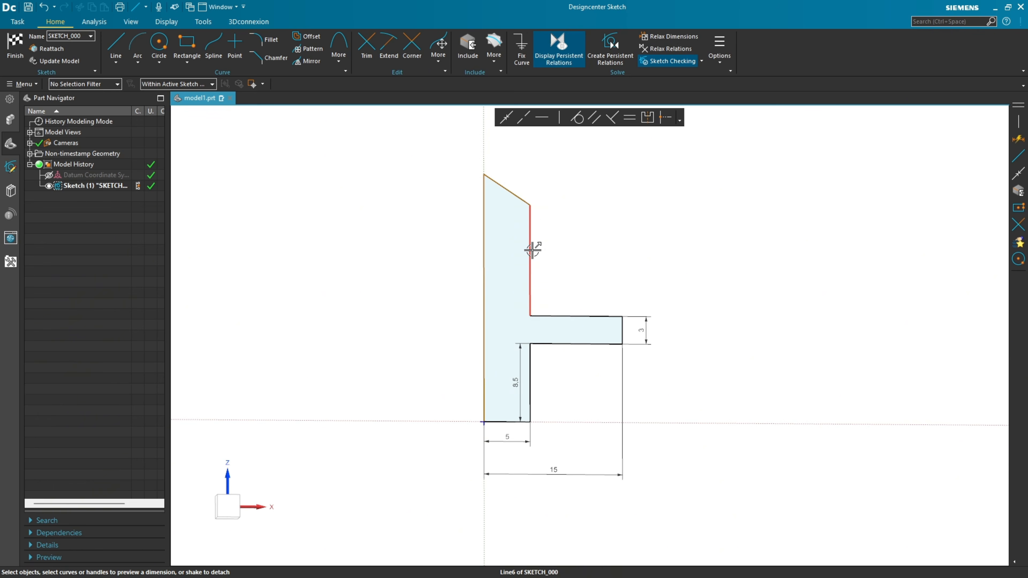
Dimension the upper vertical shaft line above the flange as 20.5 mm.
left_click(533, 250)
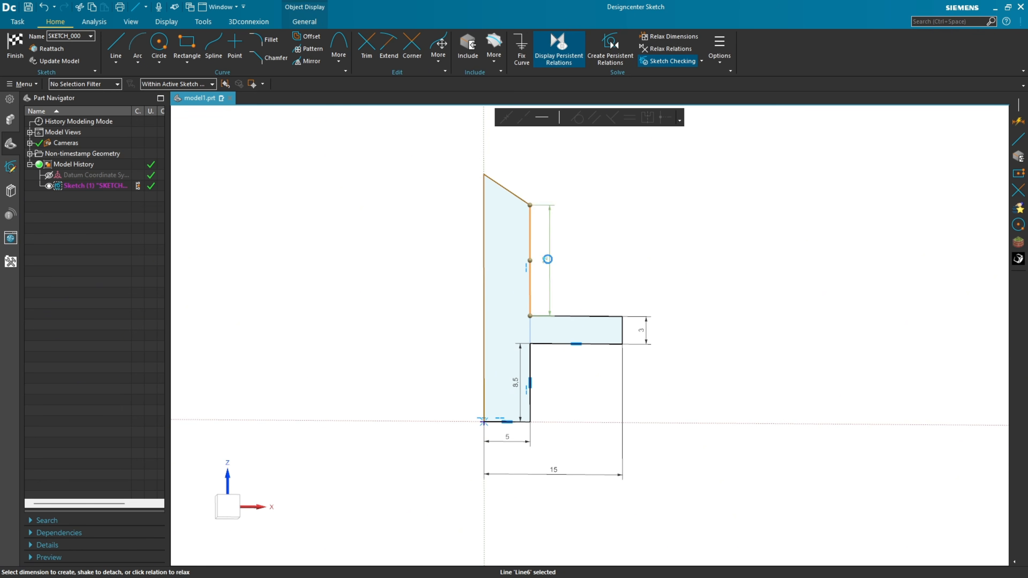
left_click(603, 268)
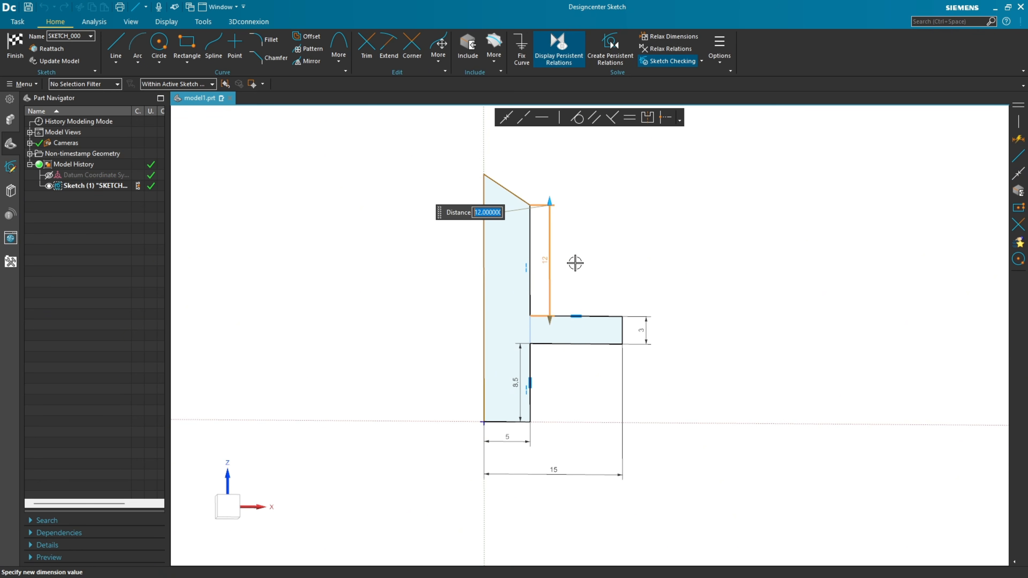
type("20.5")
key("Return")
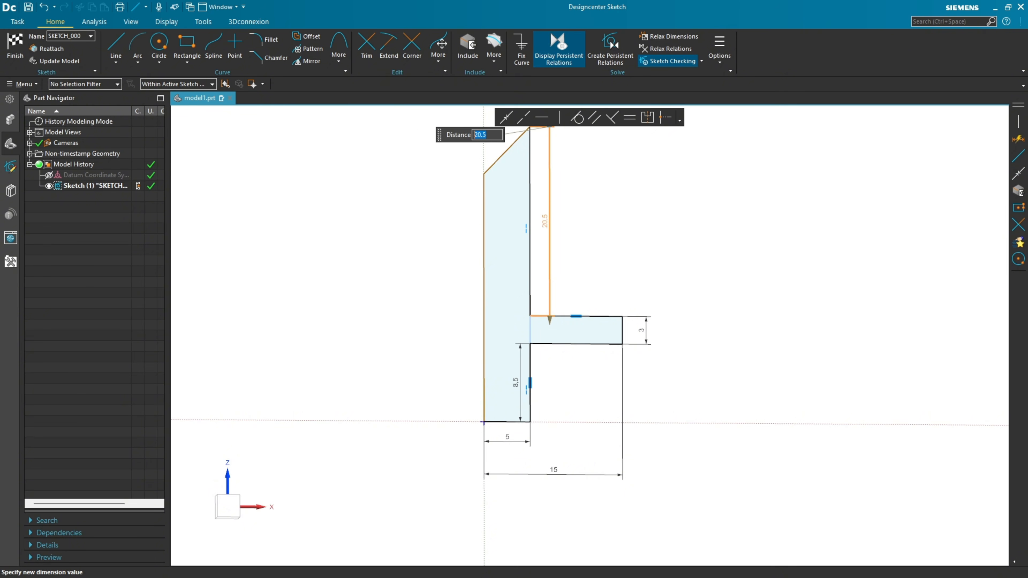
scroll(565, 227, "down", 1)
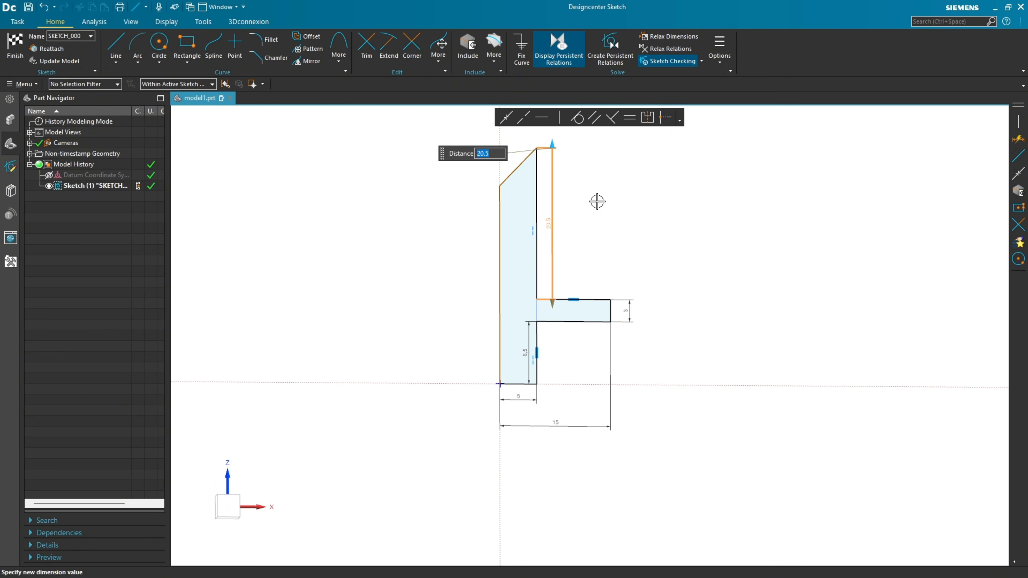
middle_click_drag(605, 212, 606, 286, "shift")
key("Escape")
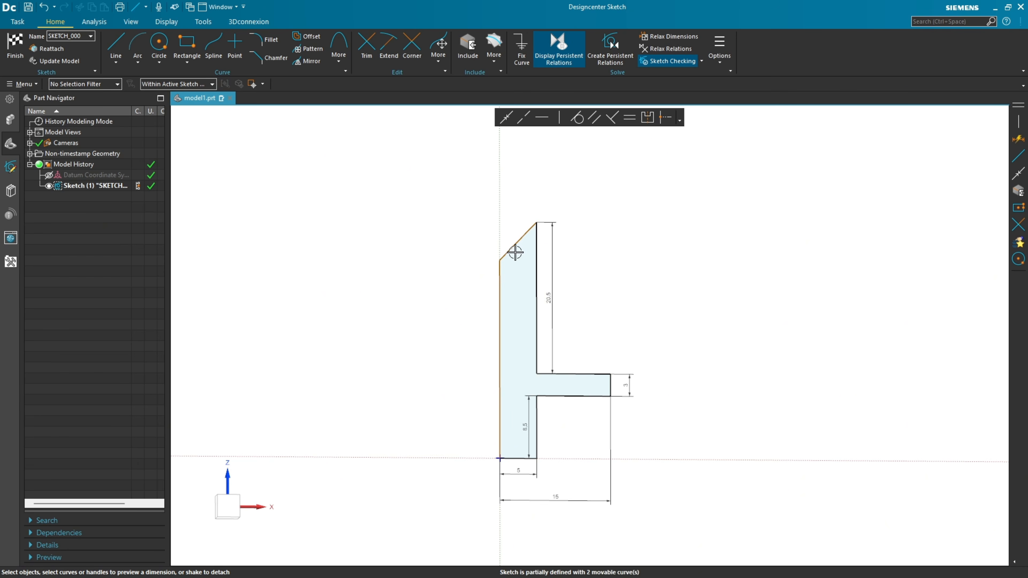
Move the slanted line's axis endpoint above the shaft's top corner and add a vertical rapid dimension between the two points.
left_click_drag(505, 228, 500, 179)
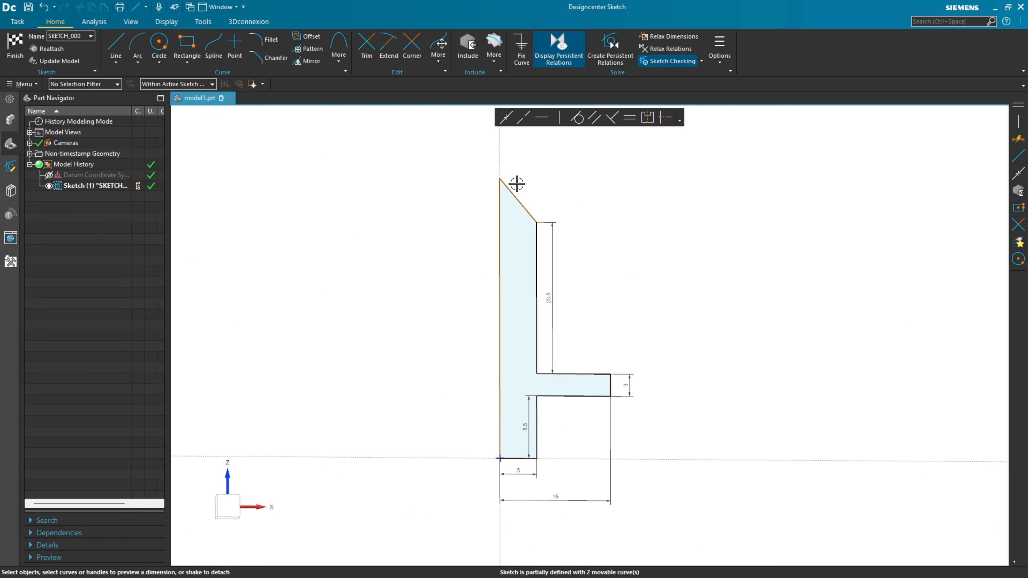
left_click(500, 178)
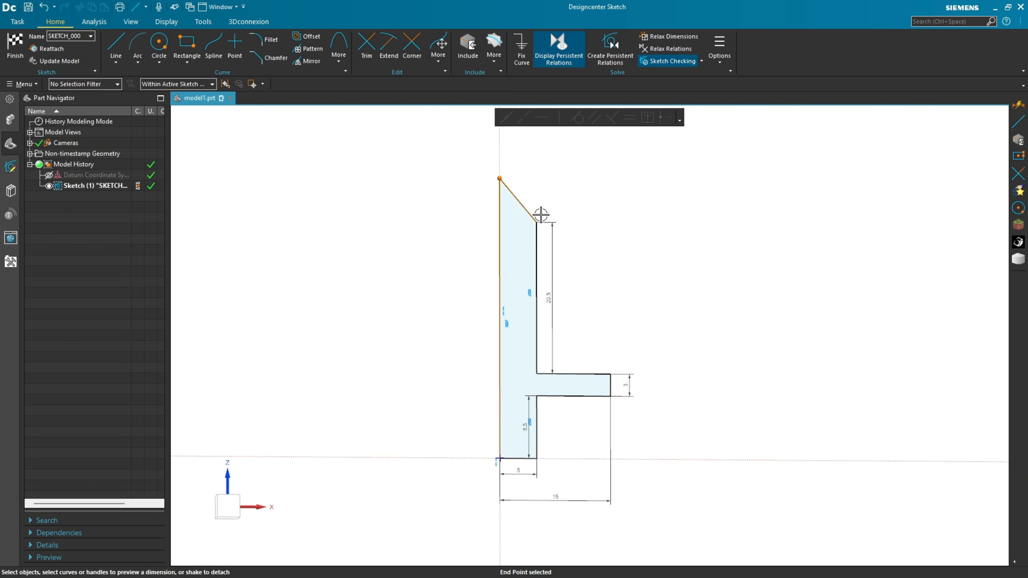
left_click(1018, 106)
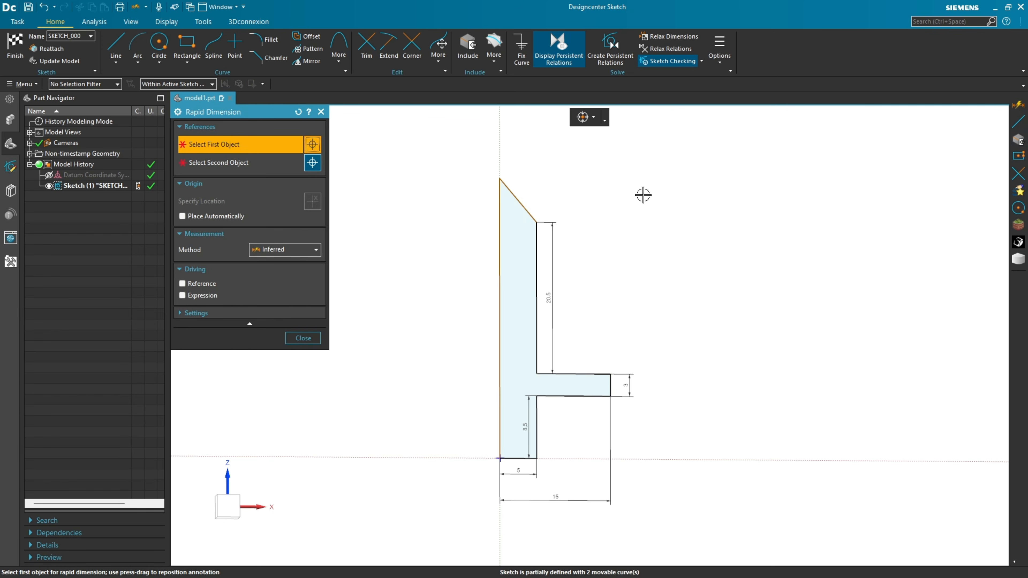
left_click(537, 222)
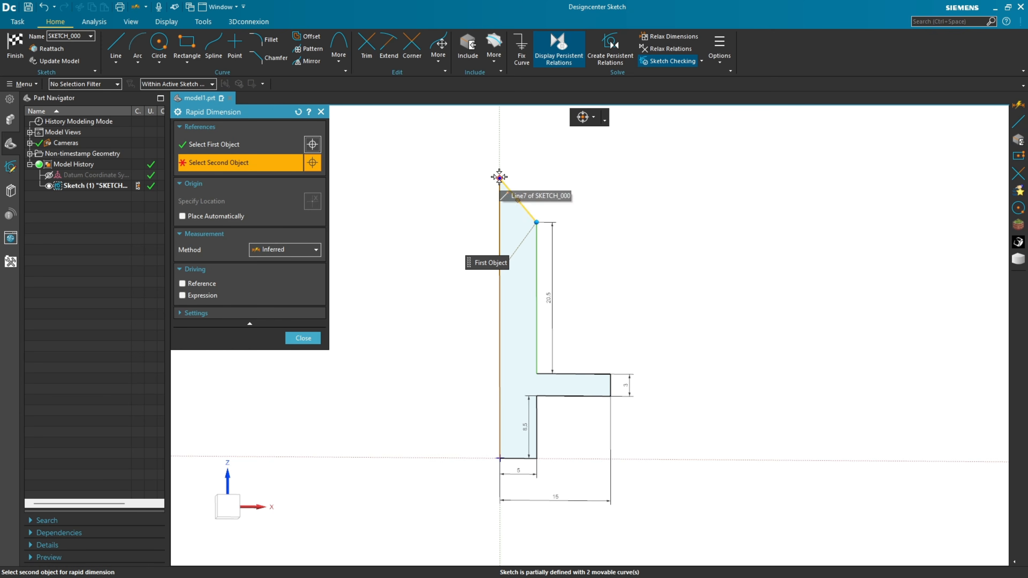
left_click(499, 178)
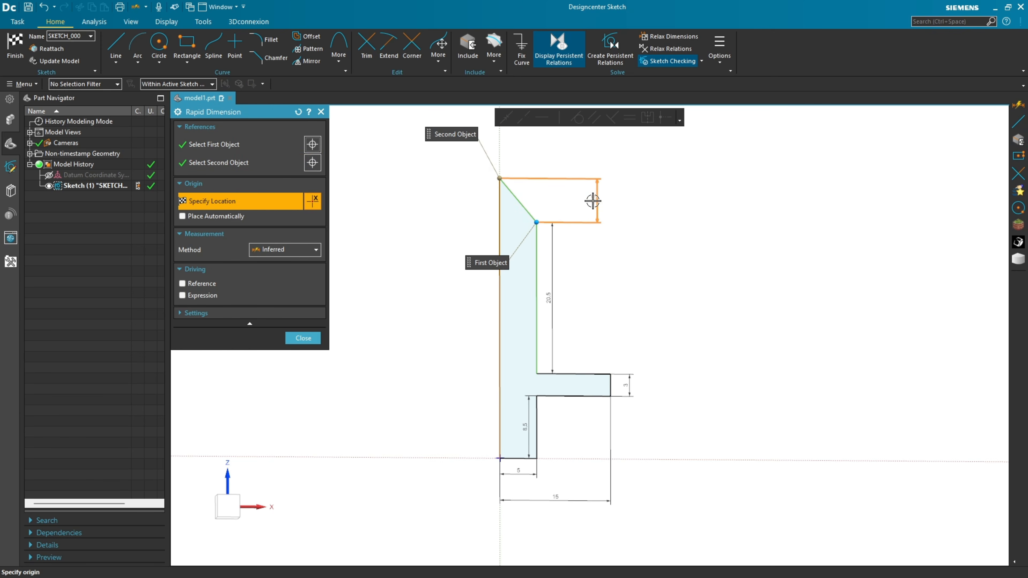
left_click(555, 199)
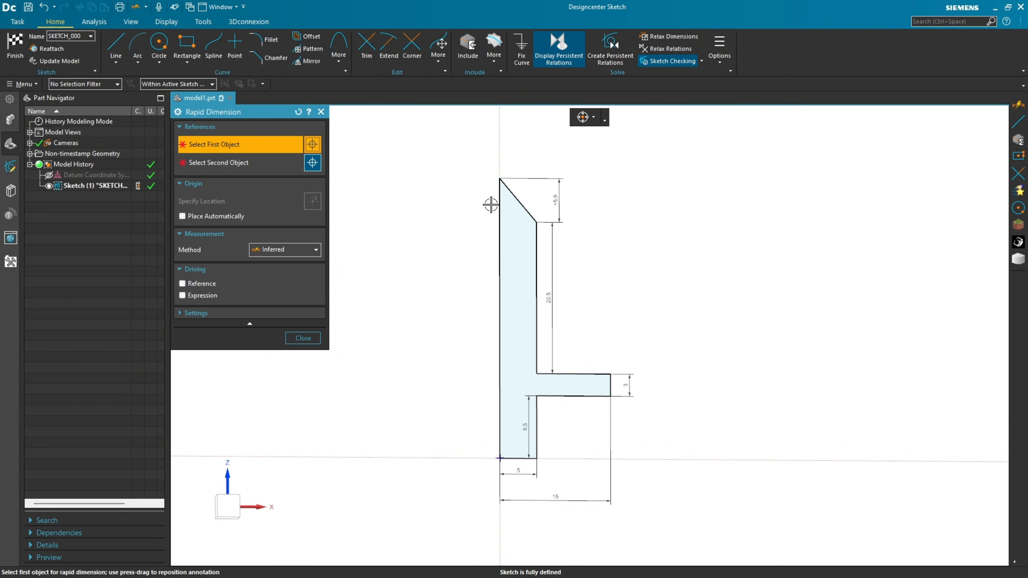
left_click(304, 339)
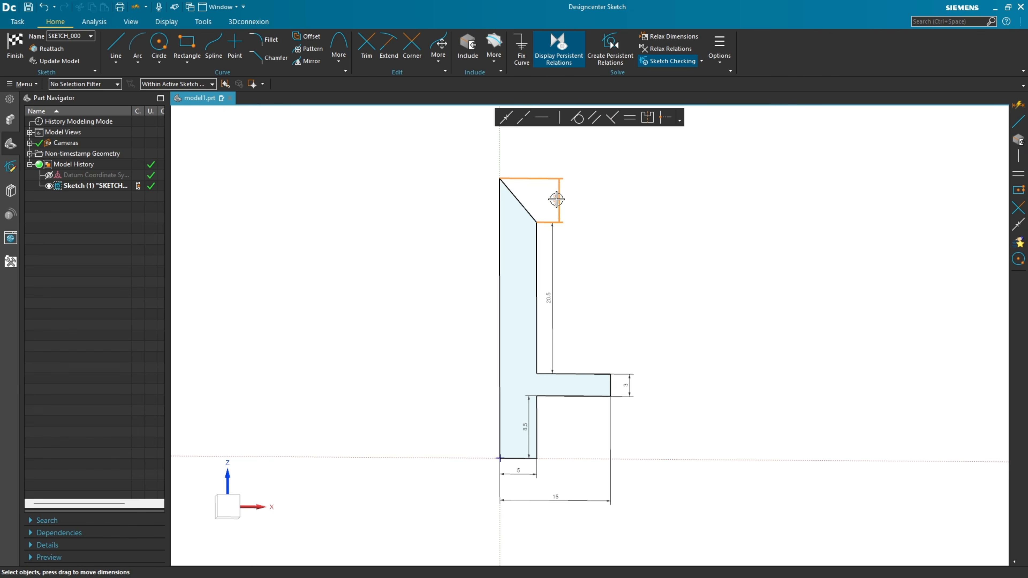
Set the cone tip's height dimension to 5 mm.
left_click(556, 199)
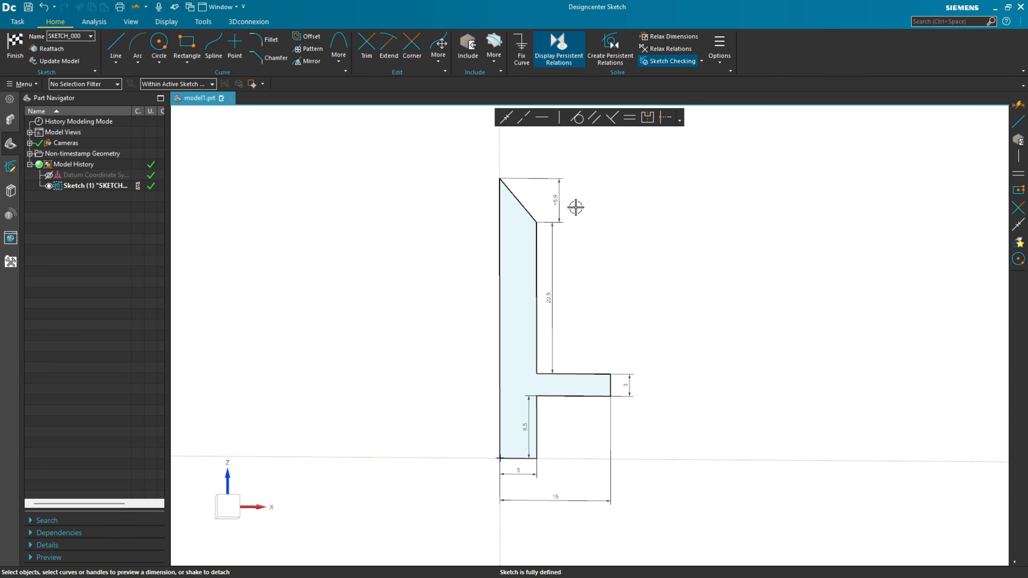
double_click(554, 198)
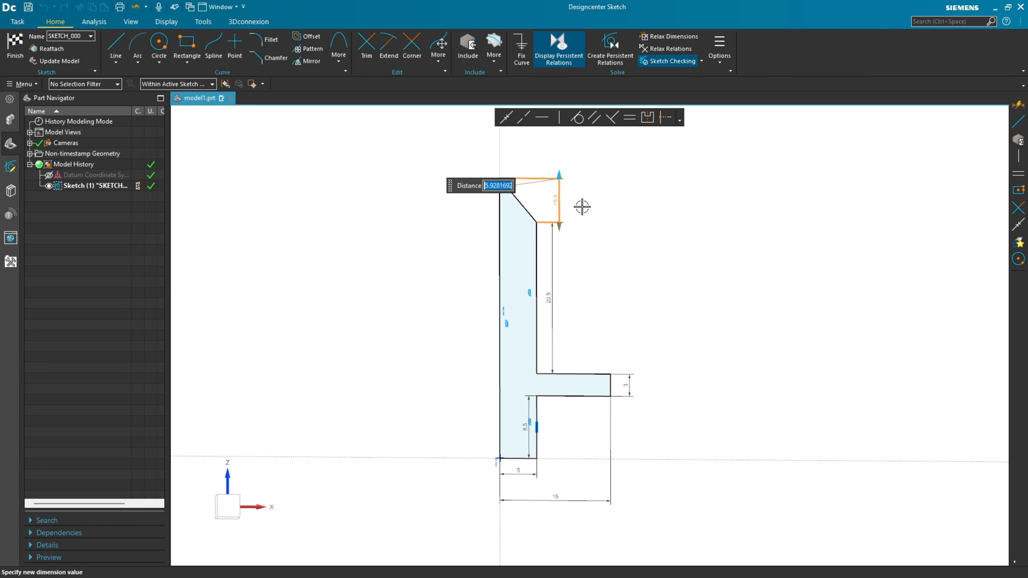
type("5")
key("Return")
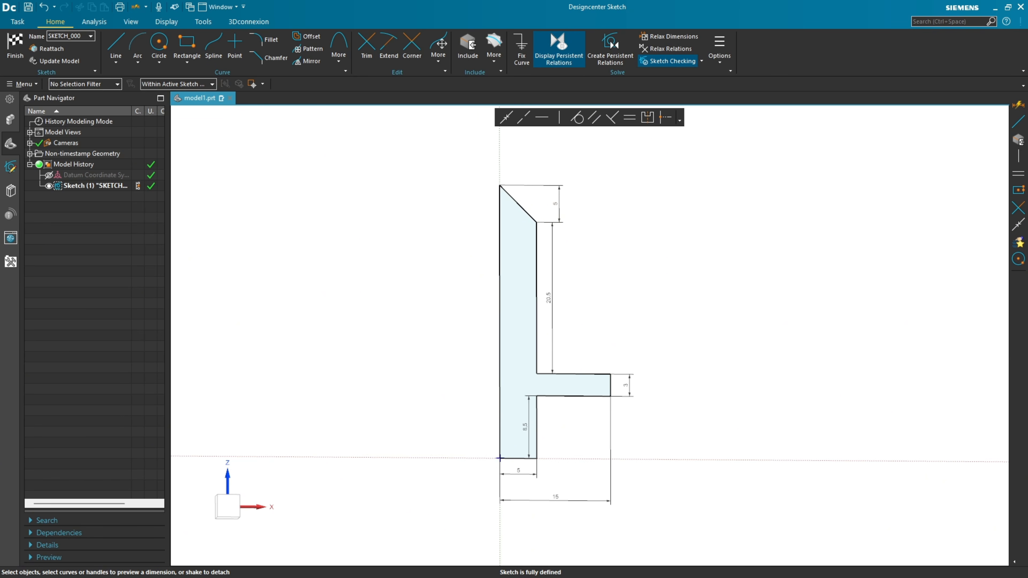
Finish the sketch and revolve the half-profile 360° about its long vertical centre line into a solid.
left_click(15, 45)
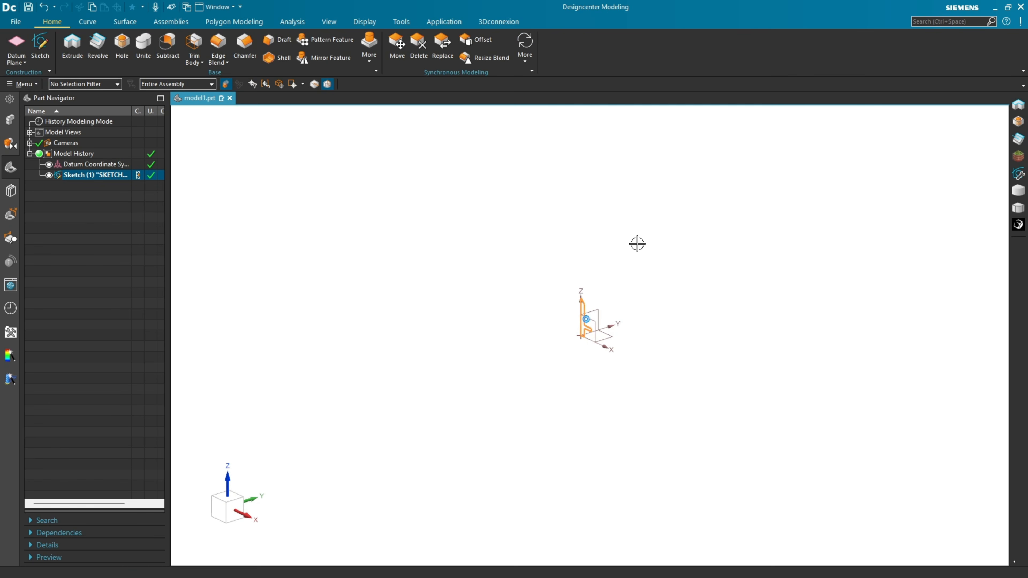
key("ctrl+f")
scroll(598, 244, "down", 2)
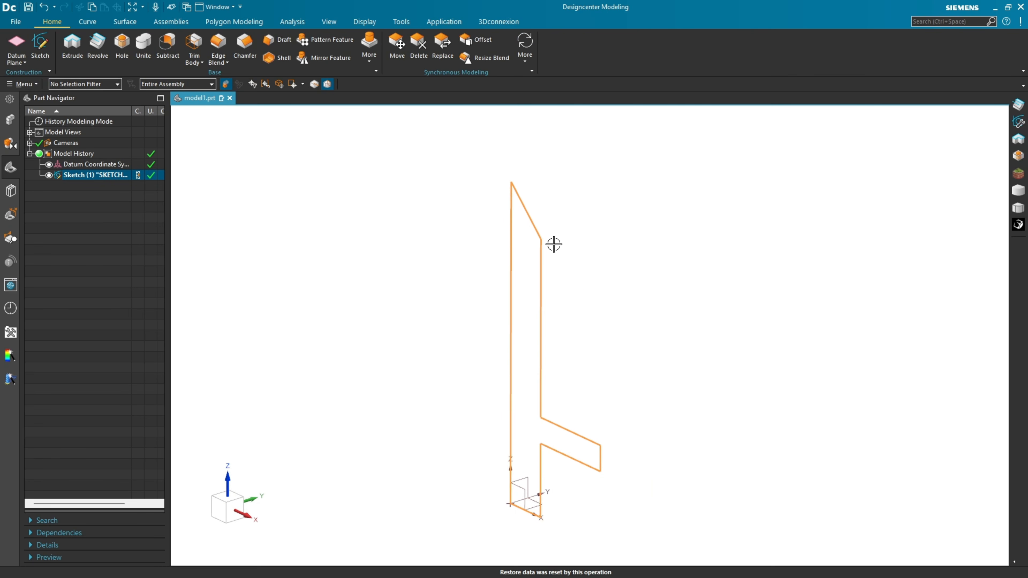
scroll(351, 273, "down", 1)
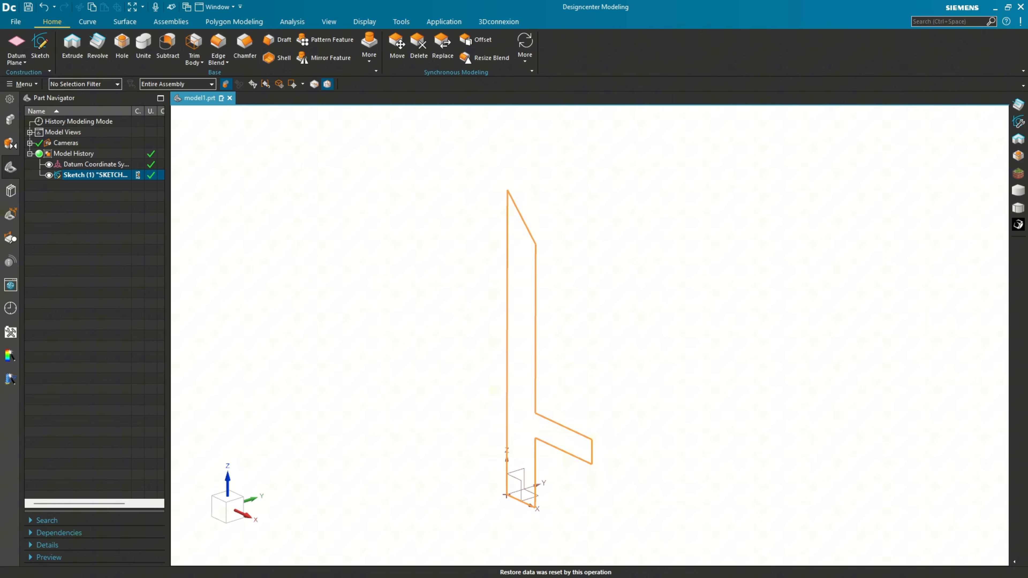
left_click(97, 45)
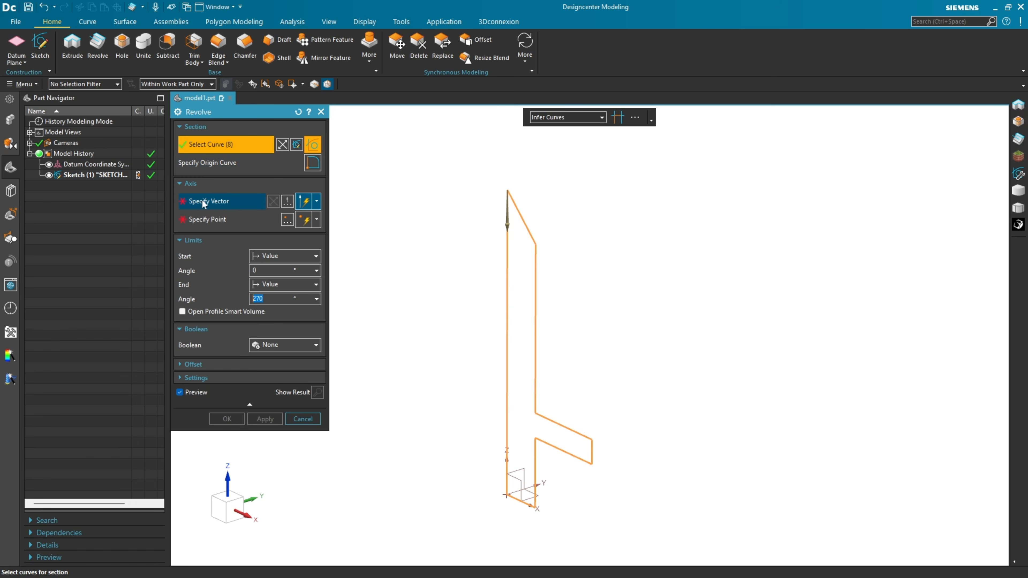
left_click(221, 201)
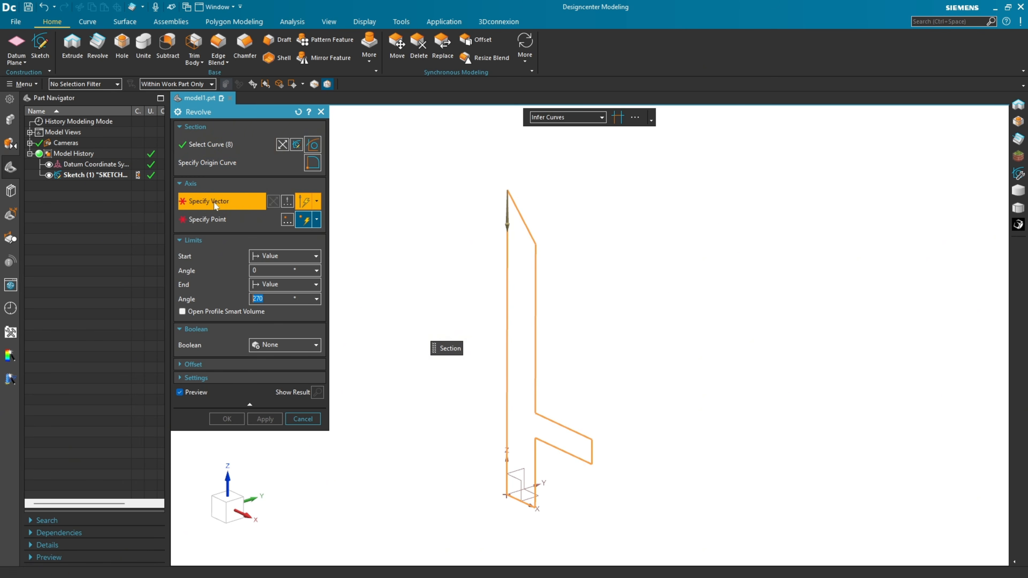
left_click(506, 267)
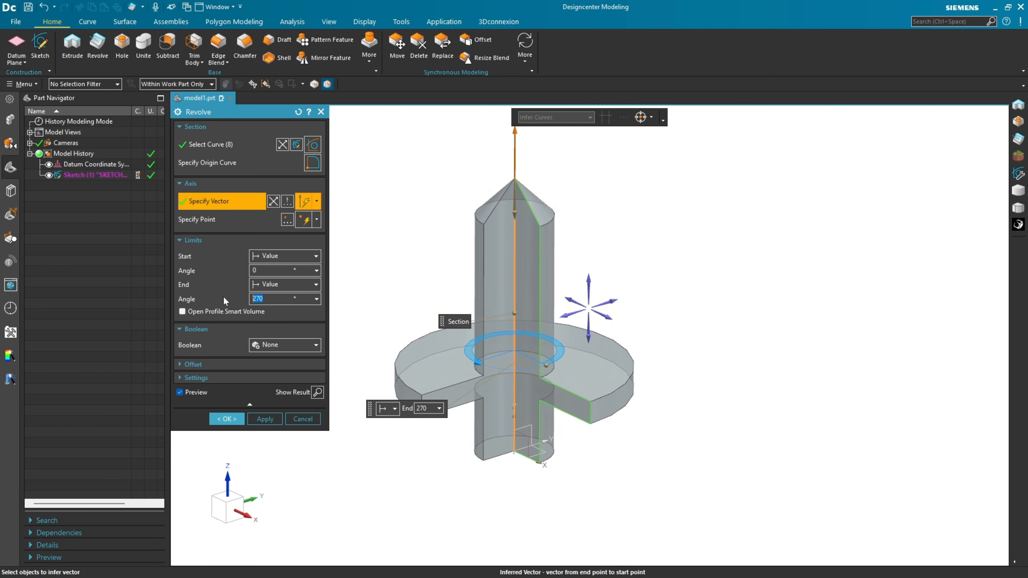
type("360")
left_click(267, 419)
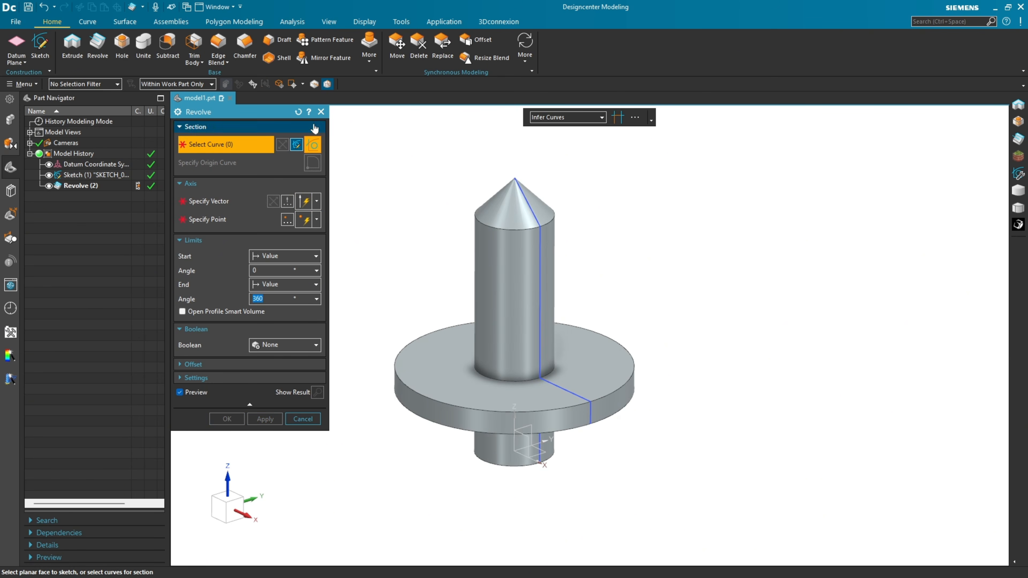
Leave the Revolve command and hide the profile sketch so only the solid pin is shown.
left_click(321, 111)
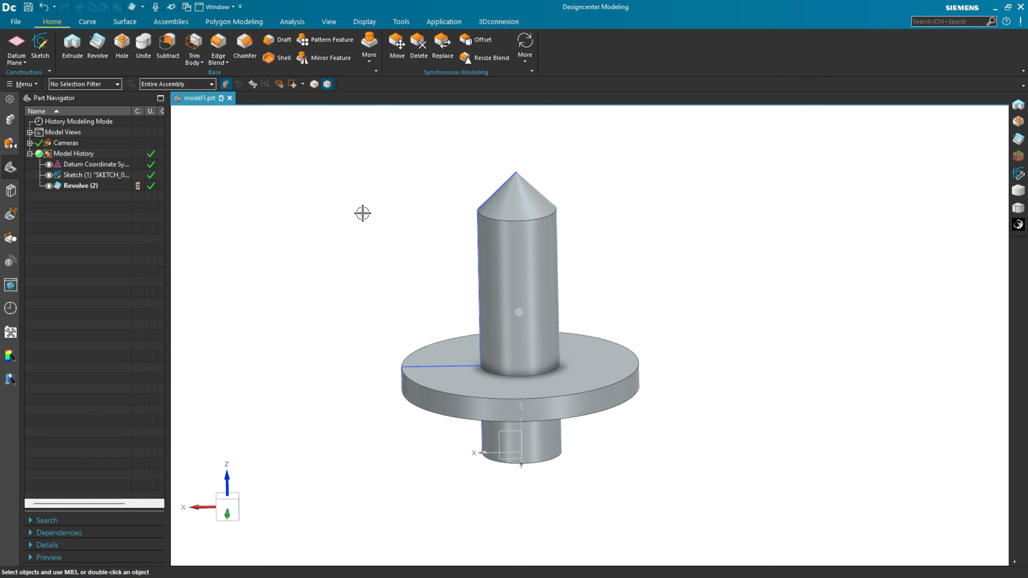
left_click(49, 175)
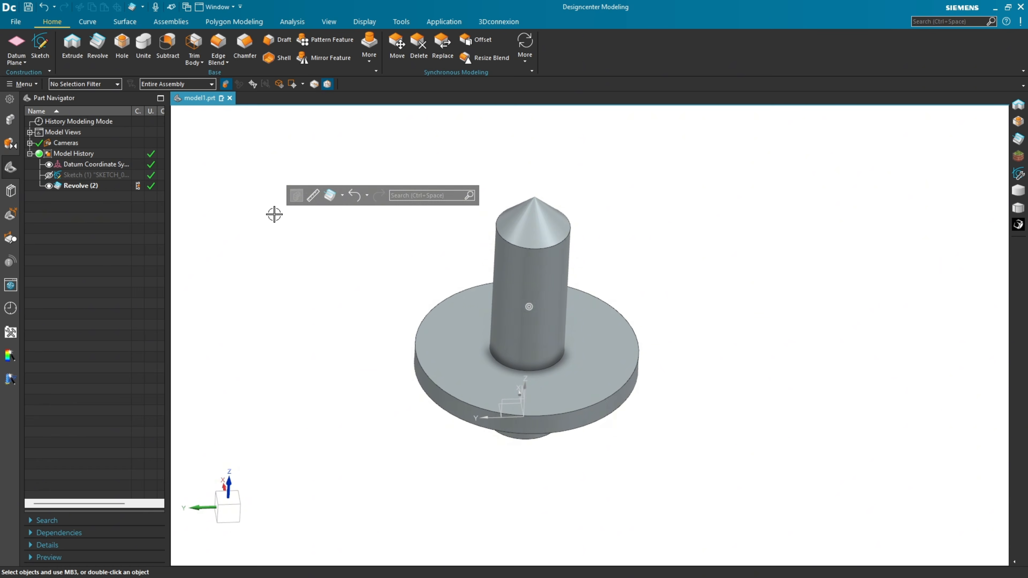
key("End")
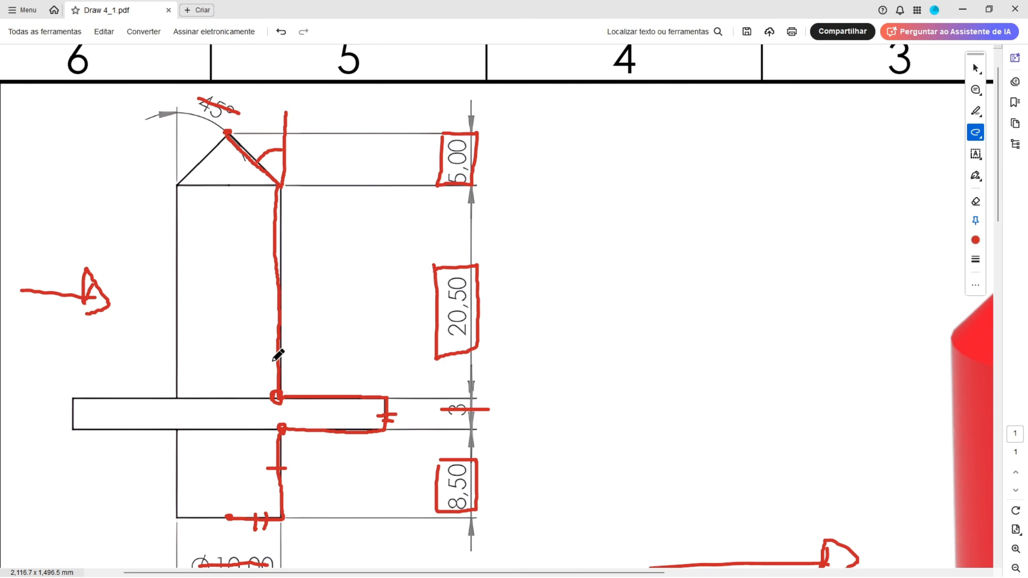
Switch to the PDF drawing and mark the flange's four Ø5,00 holes and their 10,00 distance from the centre in red.
scroll(305, 305, "down", 6)
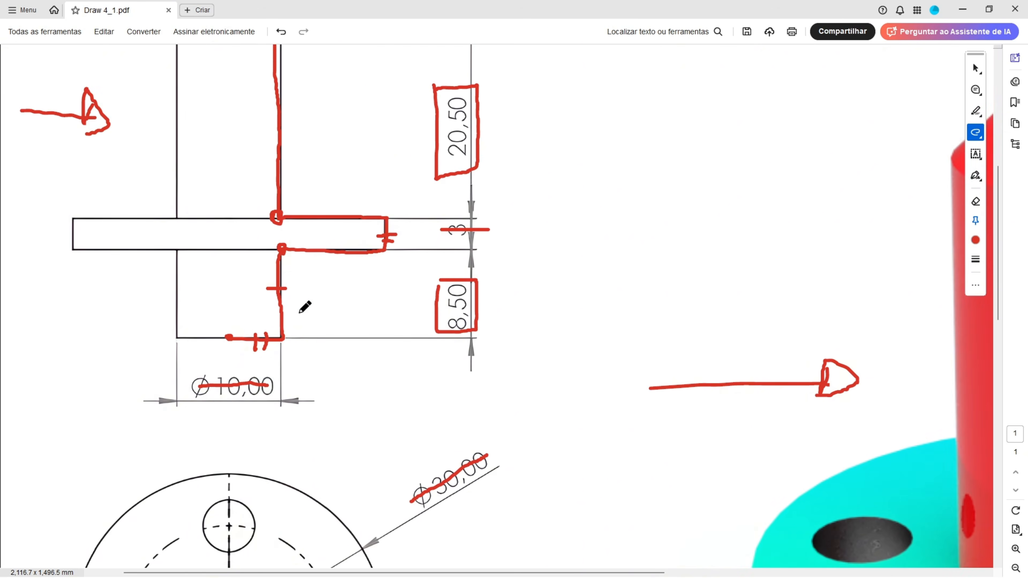
scroll(305, 305, "down", 4, "ctrl")
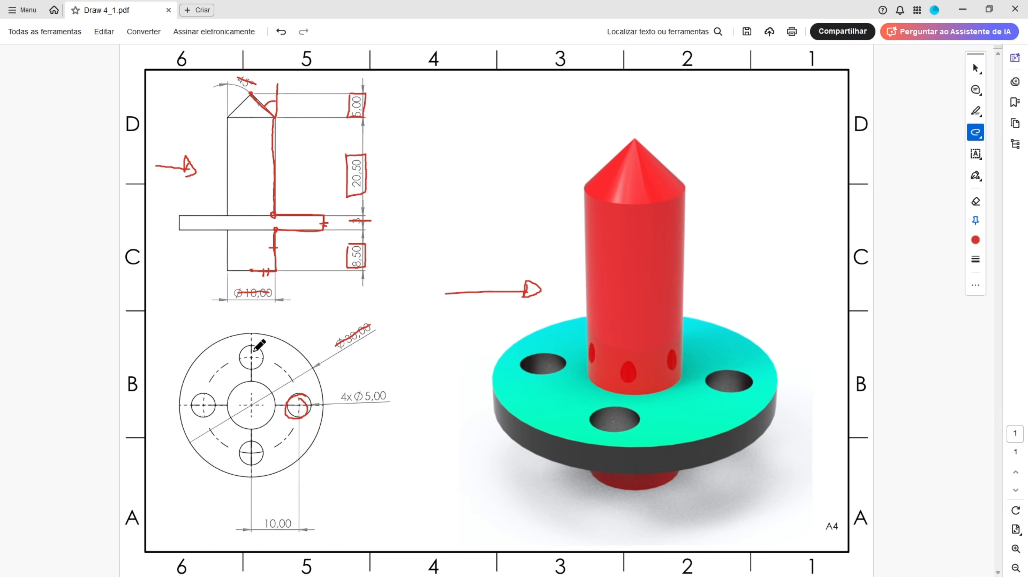
left_click_drag(250, 361, 247, 347)
left_click_drag(258, 445, 254, 460)
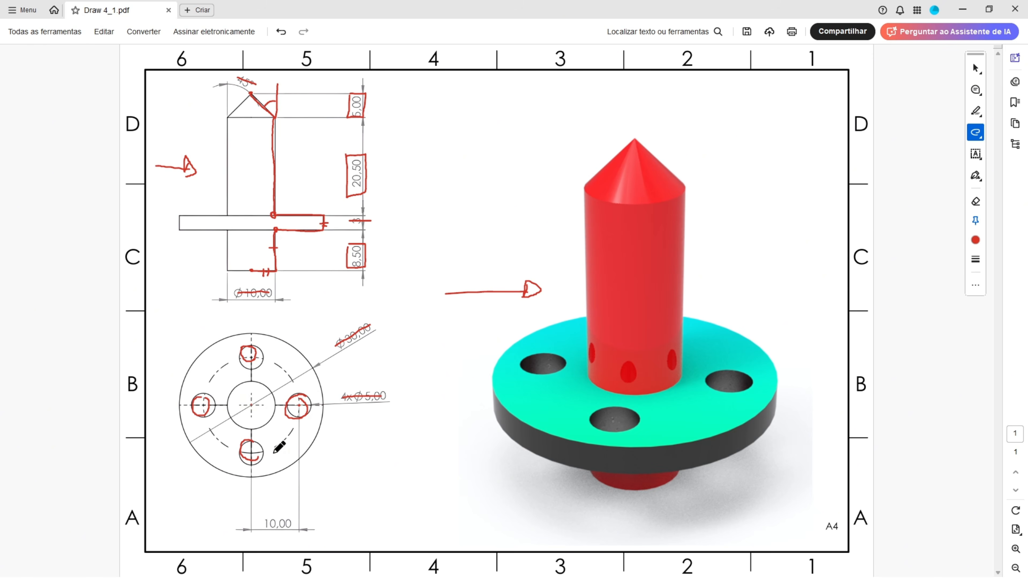
left_click_drag(296, 512, 251, 511)
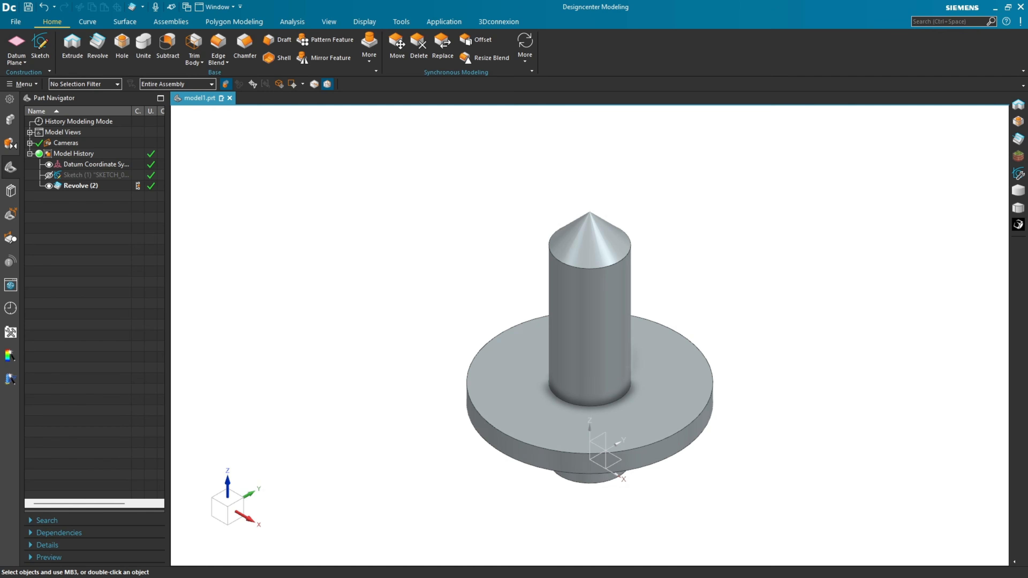
Start a simple hole on the flange's upper face beside the shaft and open its position sketch.
left_click(121, 46)
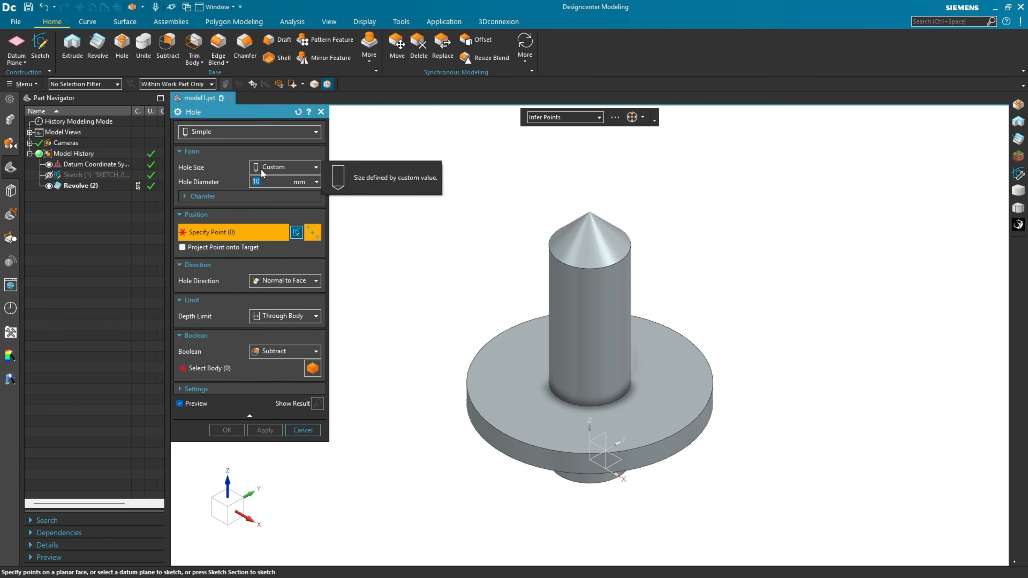
left_click(656, 417)
key("Home")
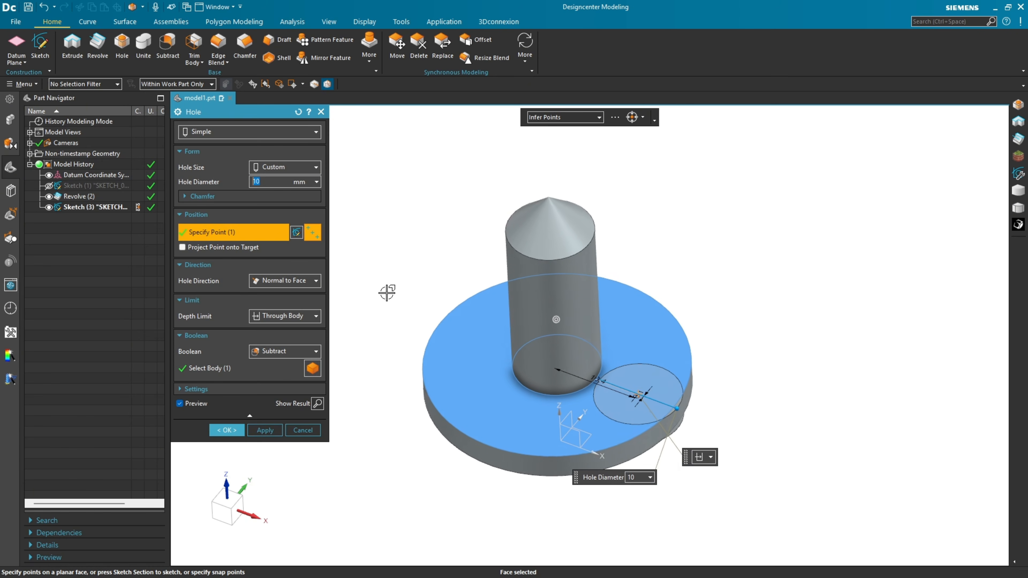
left_click(297, 234)
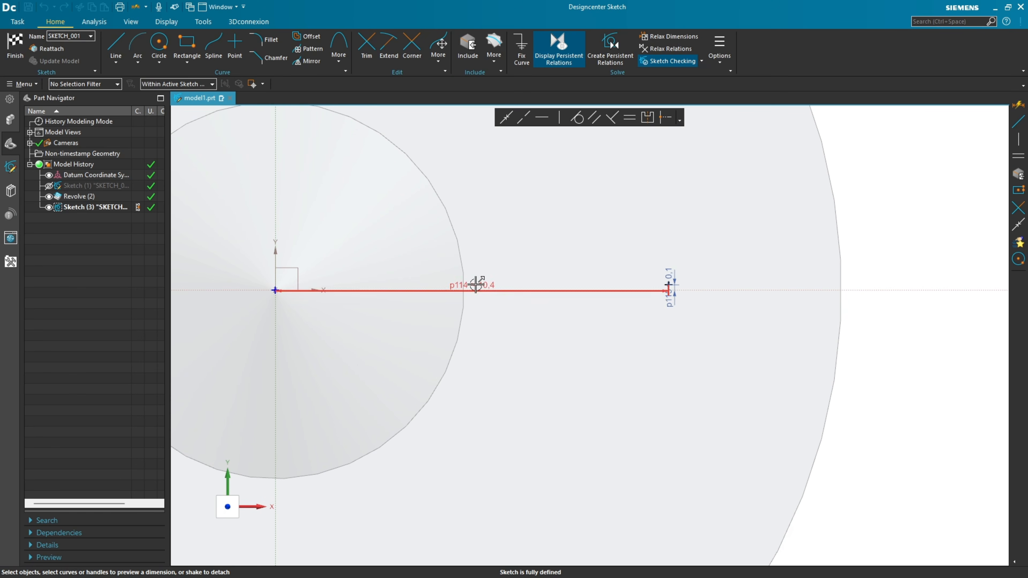
Move the hole point's two dimensions clear of the geometry and set its horizontal distance from the origin to 10 mm.
mouse_move(476, 285)
left_mouse_down()
mouse_move(464, 246)
mouse_move(474, 436)
left_mouse_up()
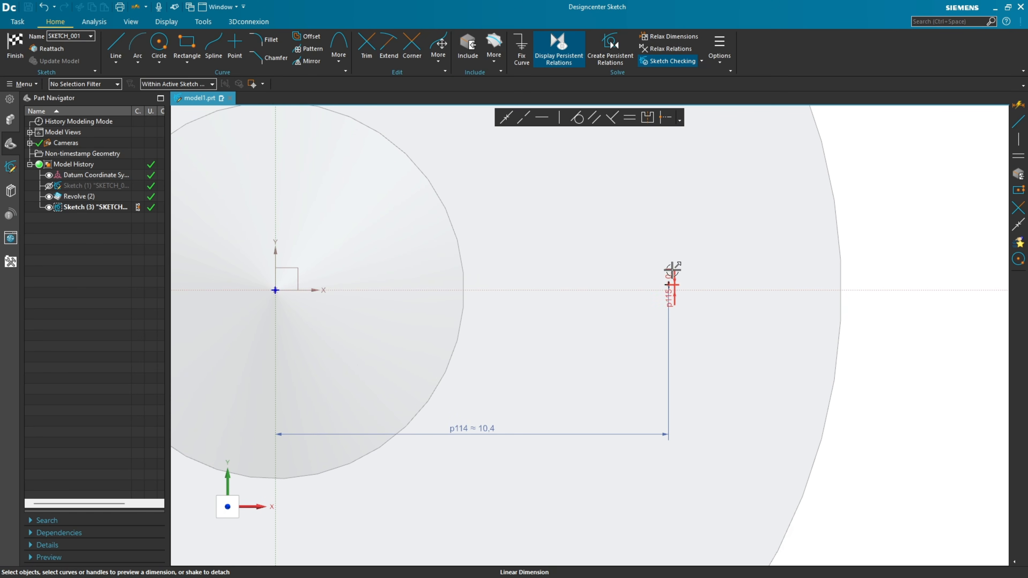
left_click_drag(670, 278, 768, 232)
scroll(561, 361, "down", 1)
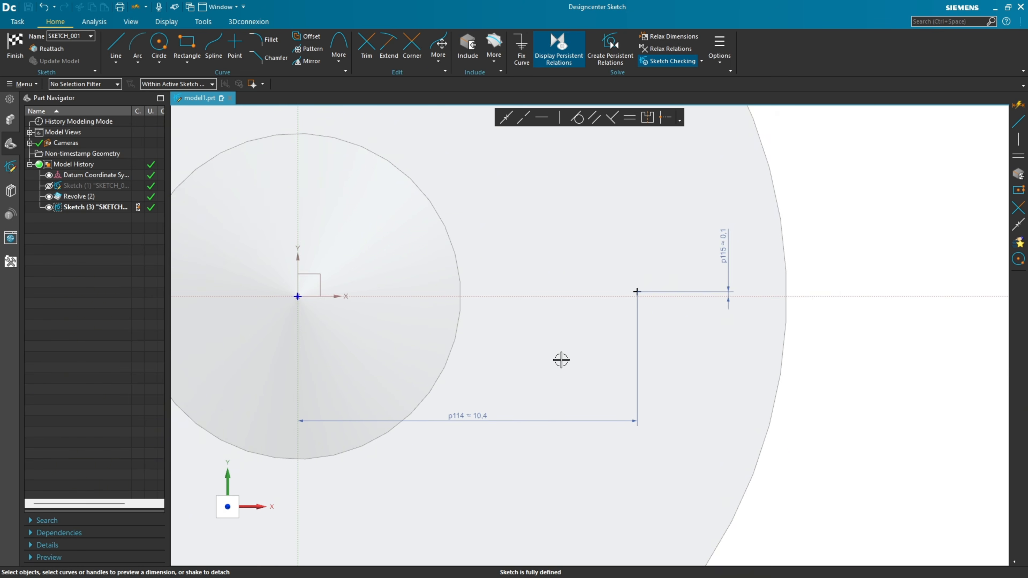
double_click(477, 416)
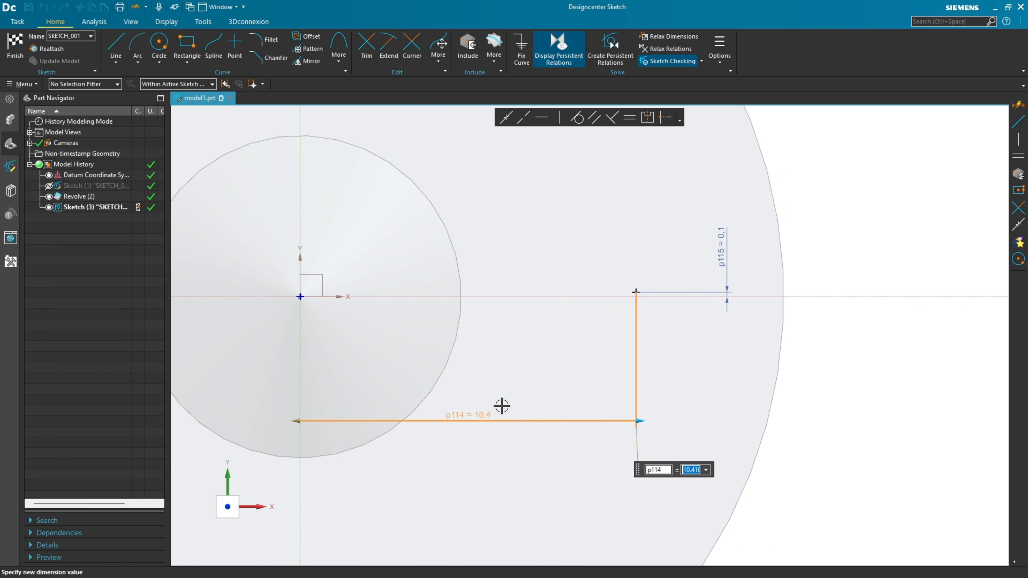
type("10")
key("Return")
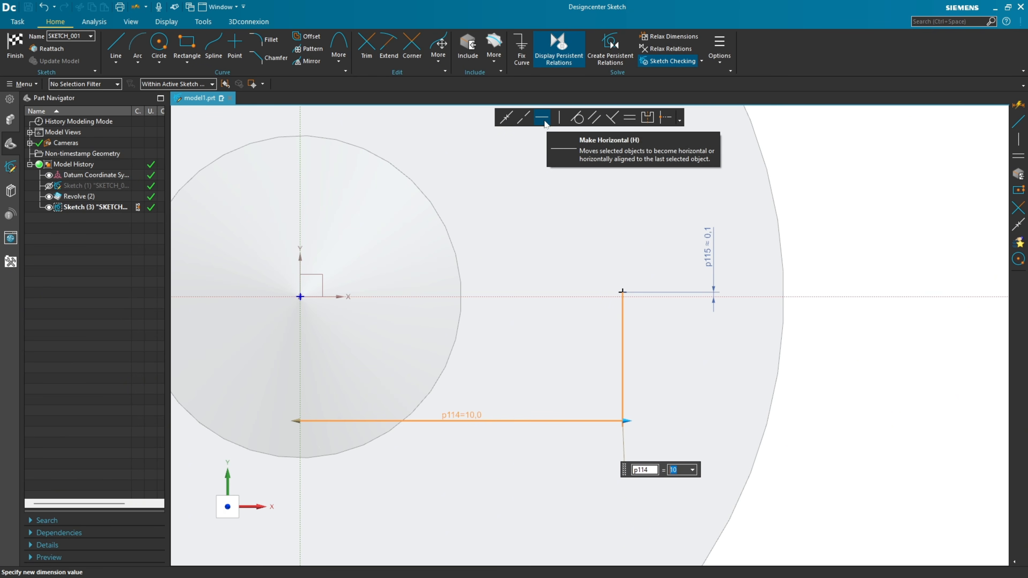
Try to align the hole point horizontally with the sketch origin using Make Horizontal.
left_click(543, 120)
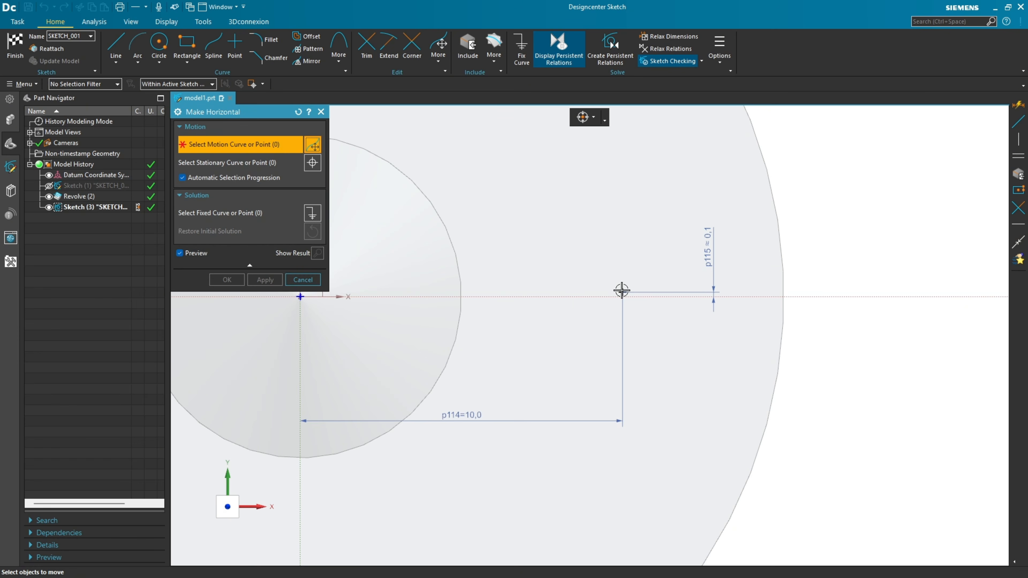
left_click(622, 292)
left_click(300, 296)
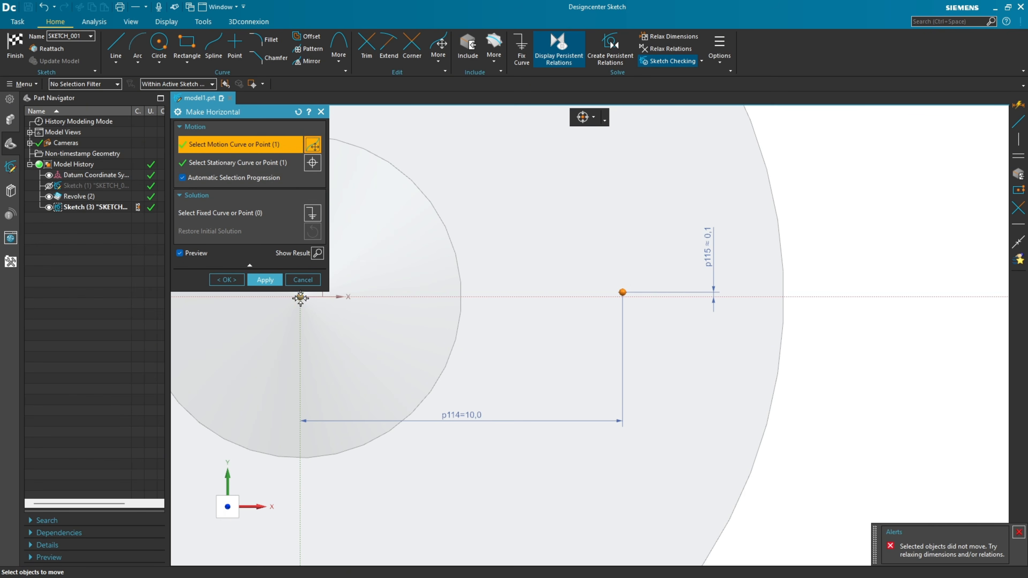
left_click(265, 280)
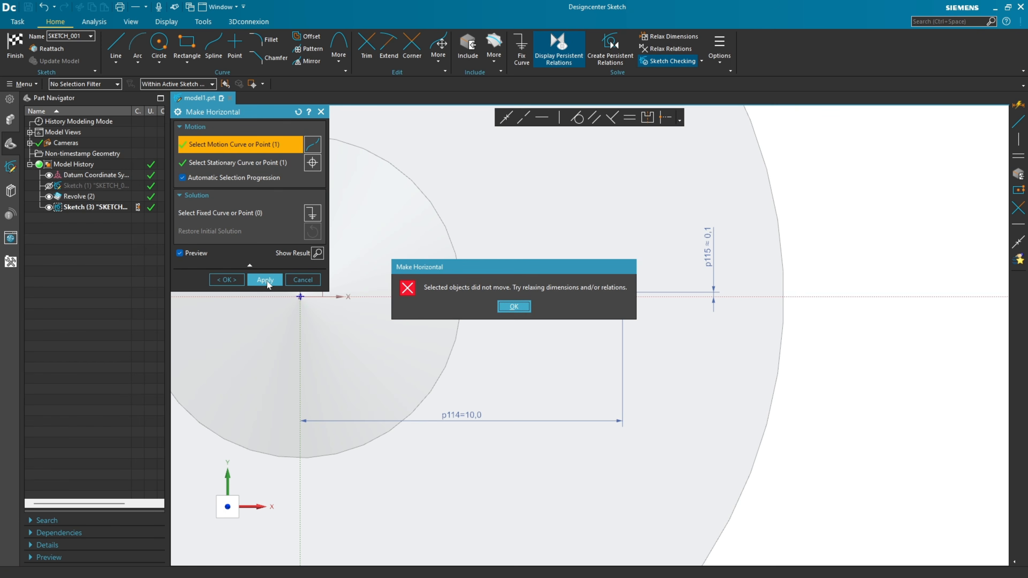
left_click(513, 306)
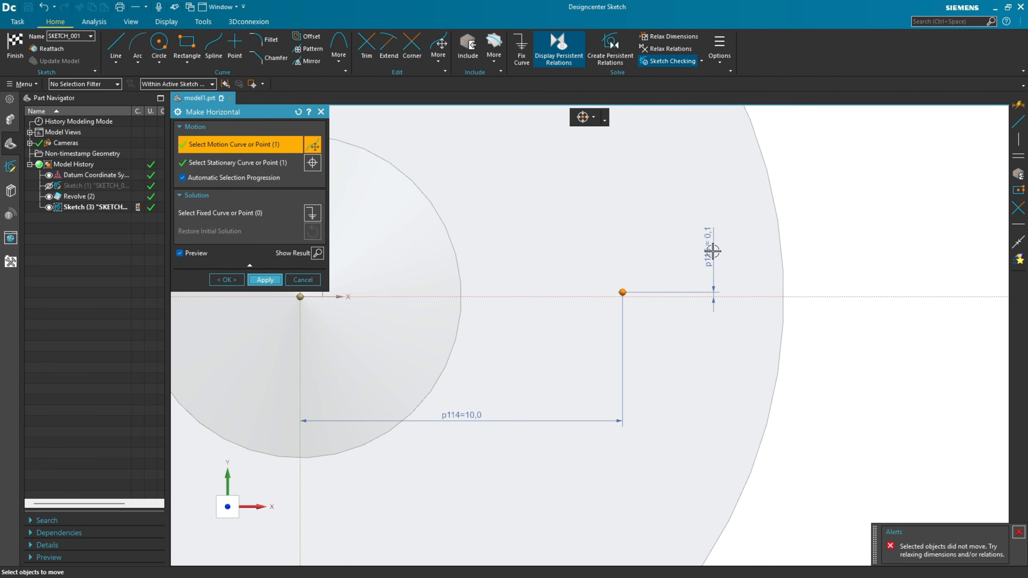
key("Escape")
Delete the hole point's small vertical dimension and make the point horizontal with the sketch origin.
left_click(709, 251)
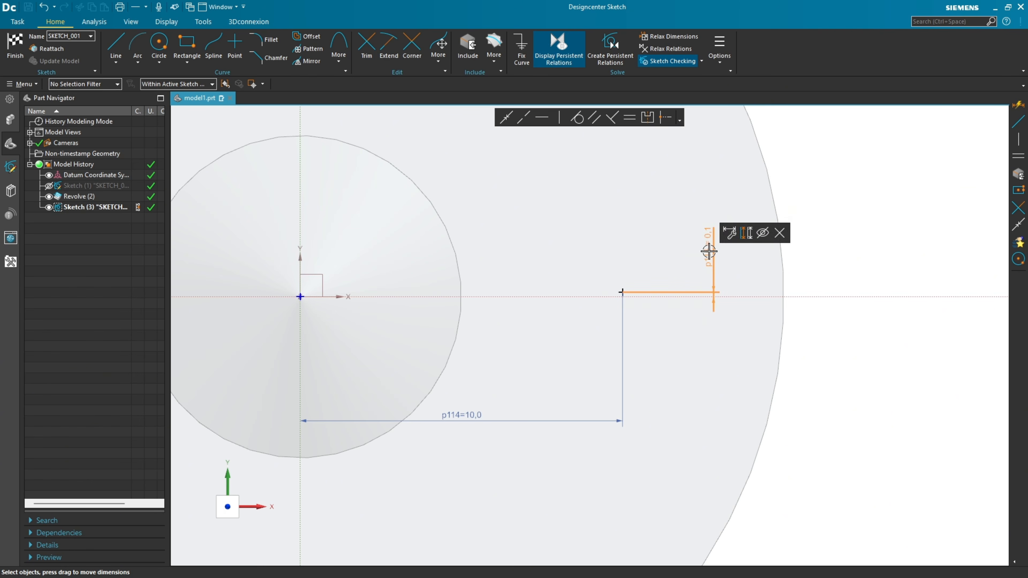
key("Delete")
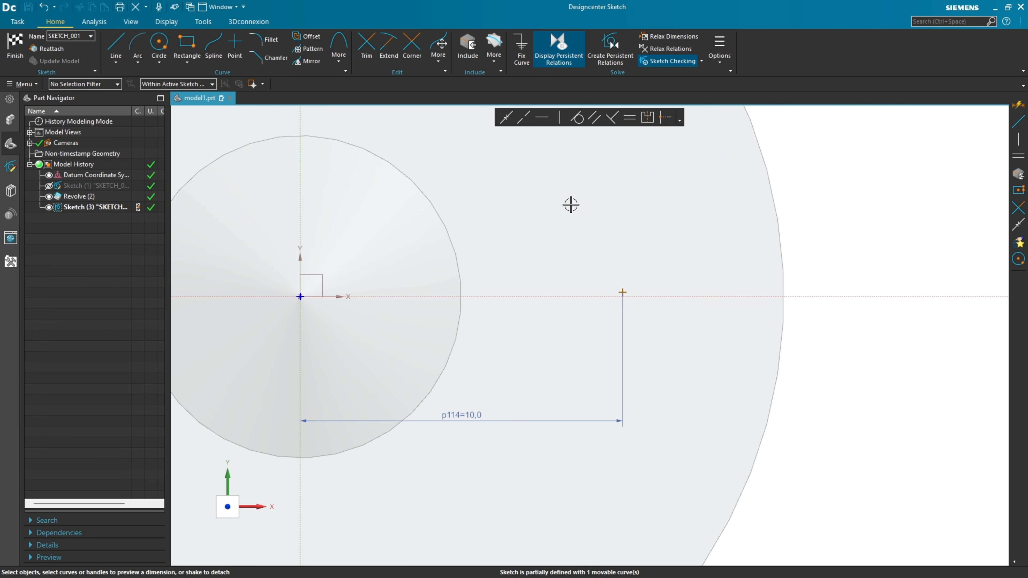
left_click(542, 117)
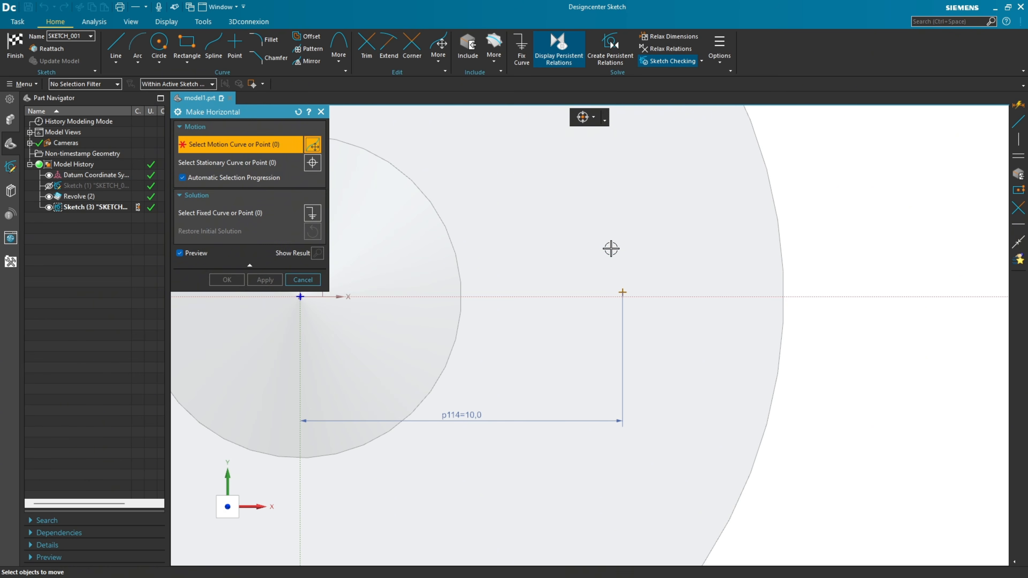
left_click(623, 292)
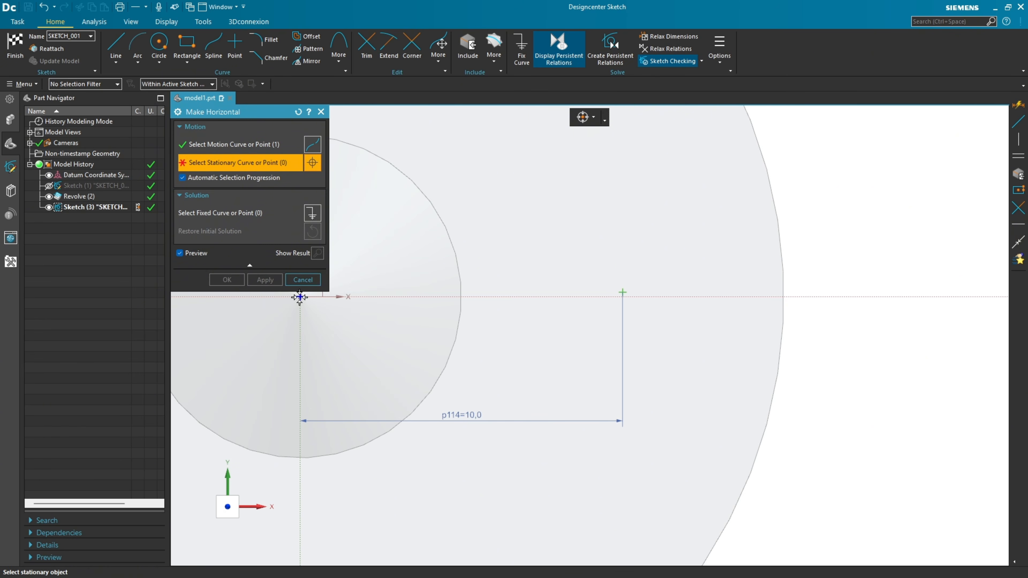
left_click(299, 296)
left_click(226, 280)
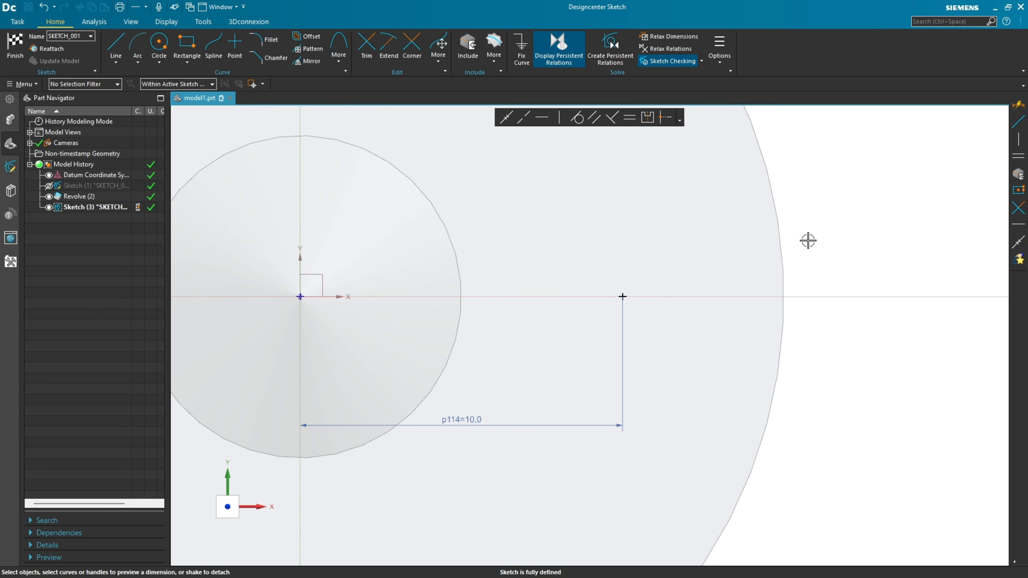
Finish the position sketch and cut the flange hole with a 5 mm diameter and a Through Body depth limit.
left_click(15, 45)
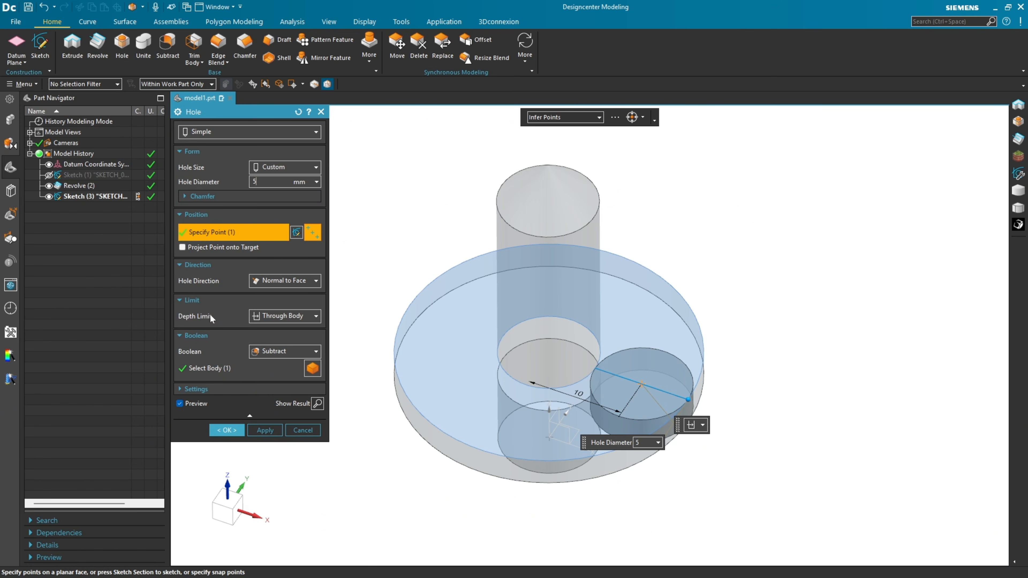
left_click(268, 318)
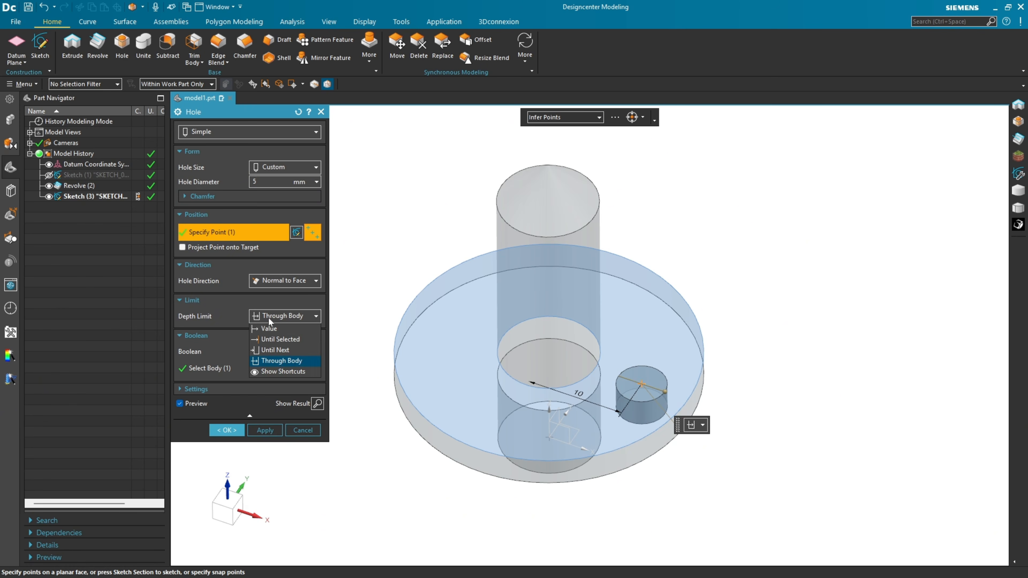
left_click(283, 361)
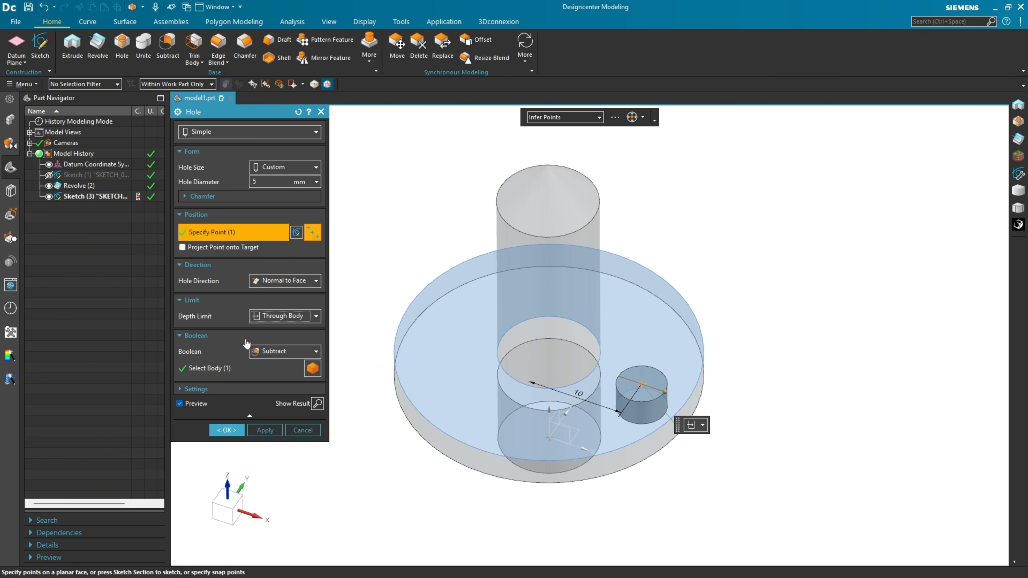
left_click(226, 430)
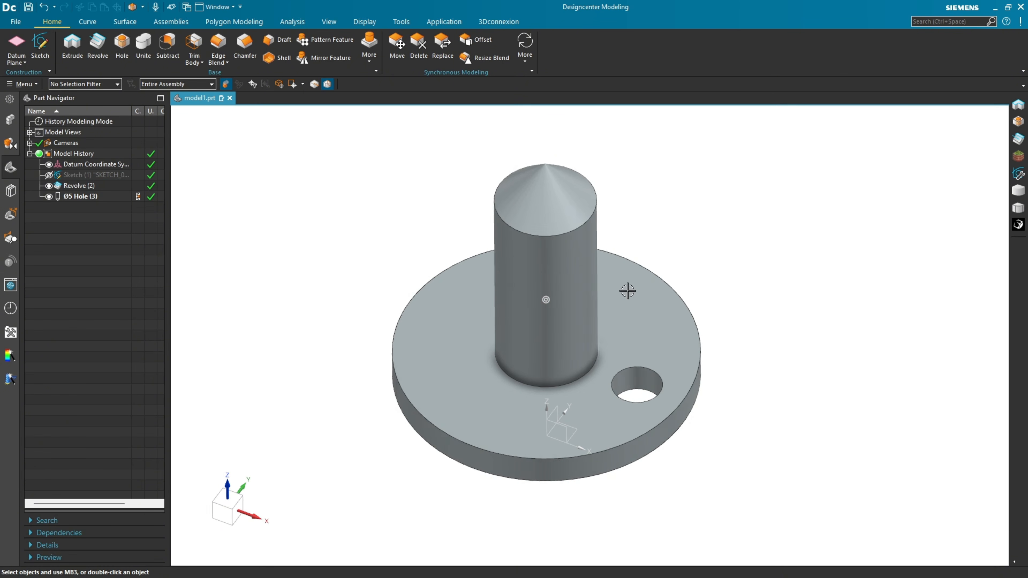
left_click(477, 407)
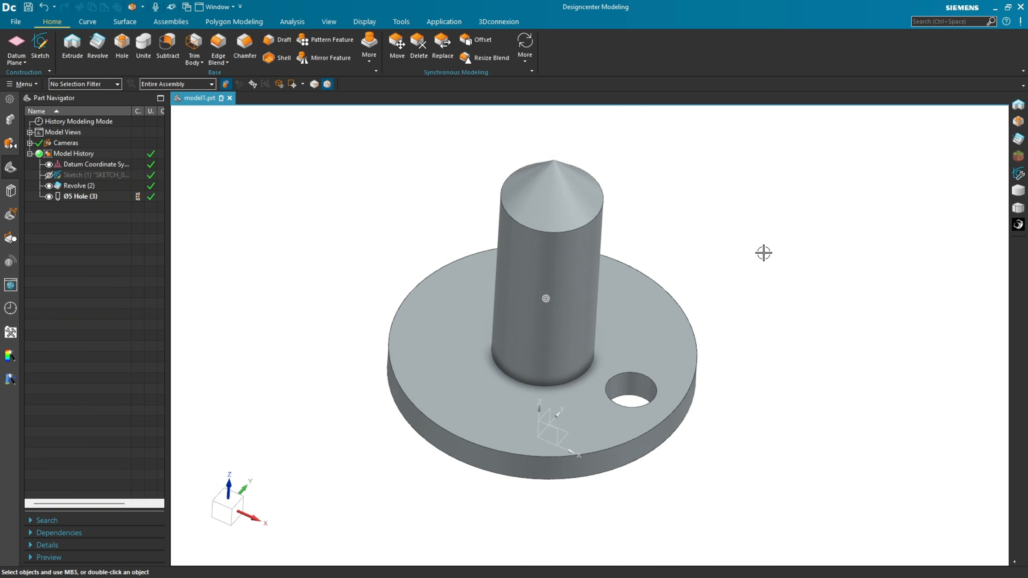
Set up a circular Pattern Feature of the flange hole, using the shaft's cylindrical axis as the rotation axis.
left_click(325, 41)
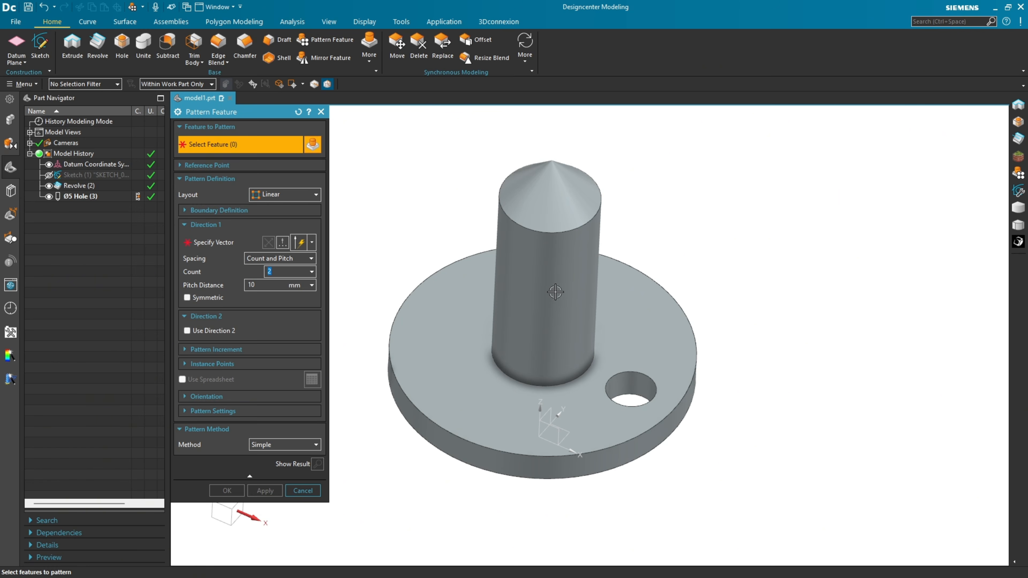
left_click(622, 386)
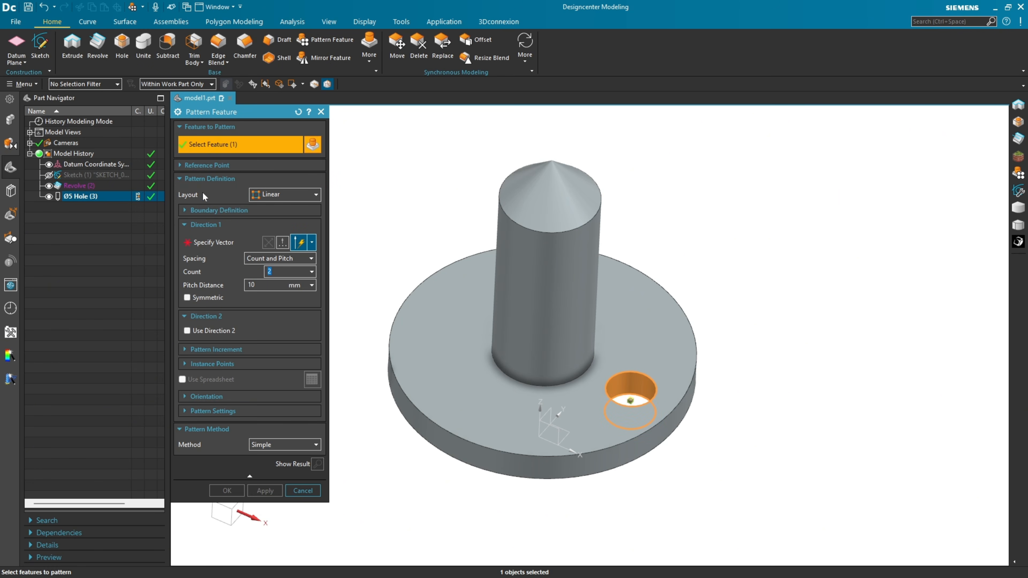
left_click(304, 196)
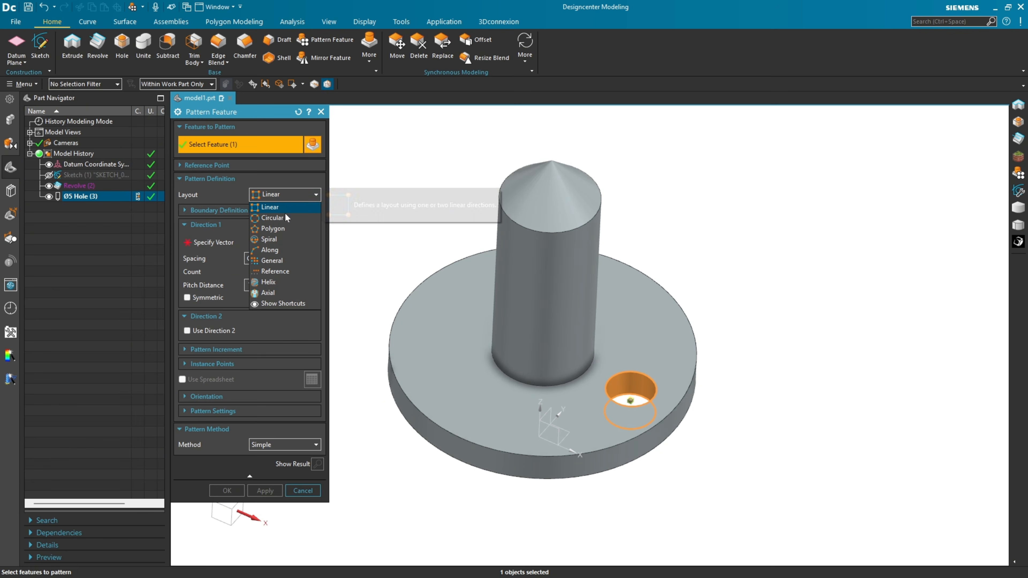
left_click(283, 221)
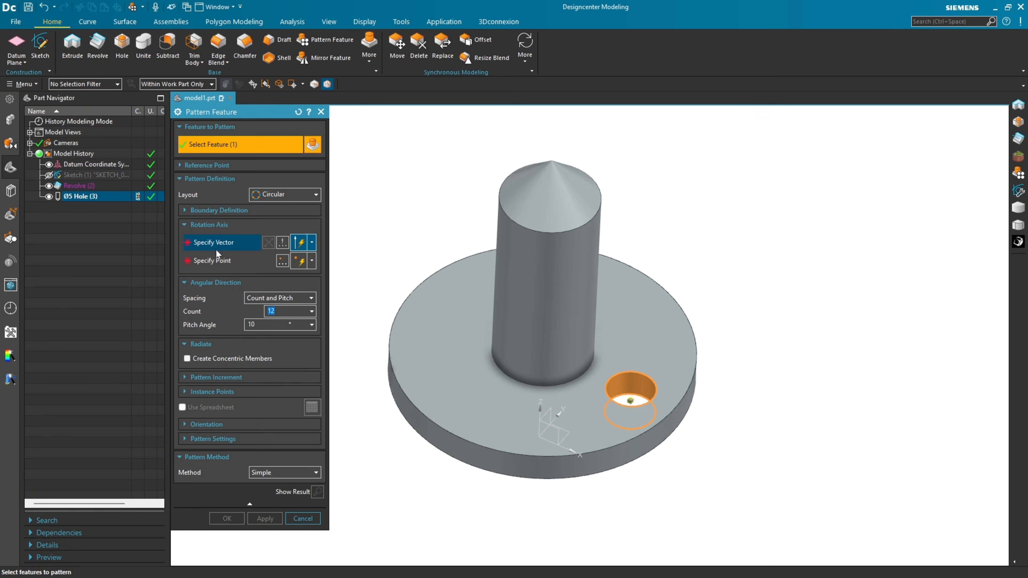
left_click(218, 244)
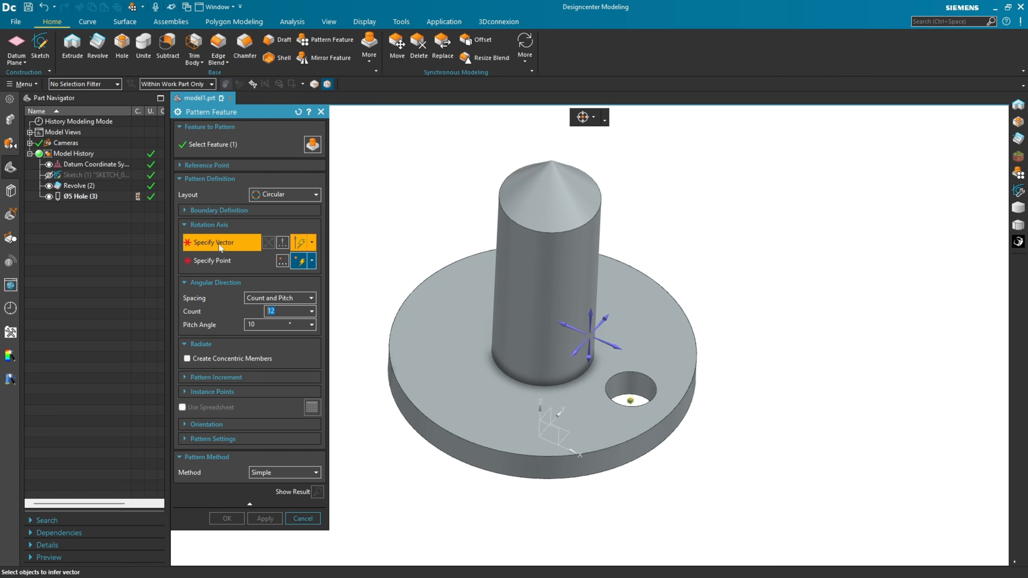
left_click(534, 247)
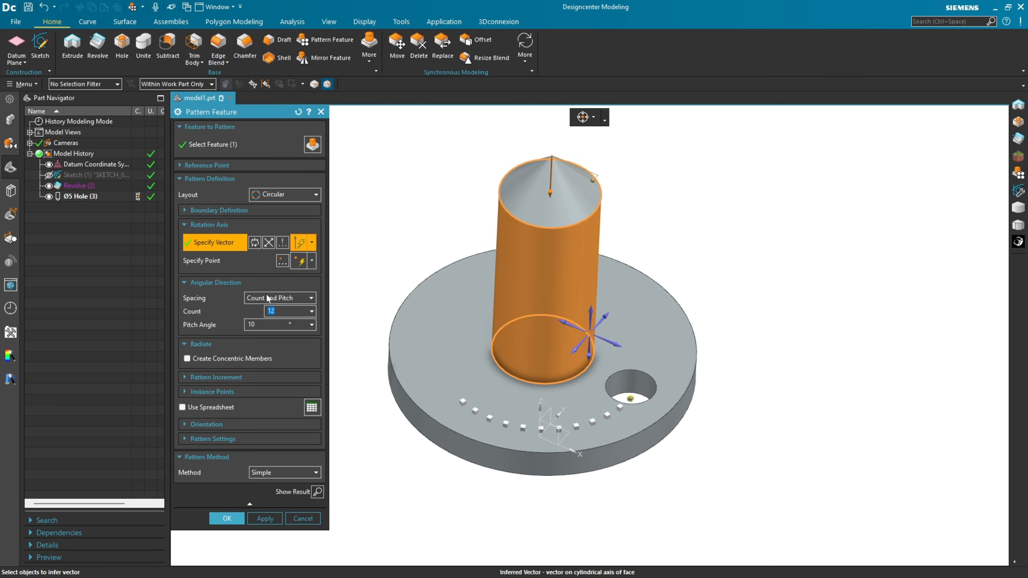
Set the pattern to a count of 4 with a 90° pitch angle, preview the result and create it.
left_click(288, 299)
left_click(283, 311)
key("Tab")
type("9")
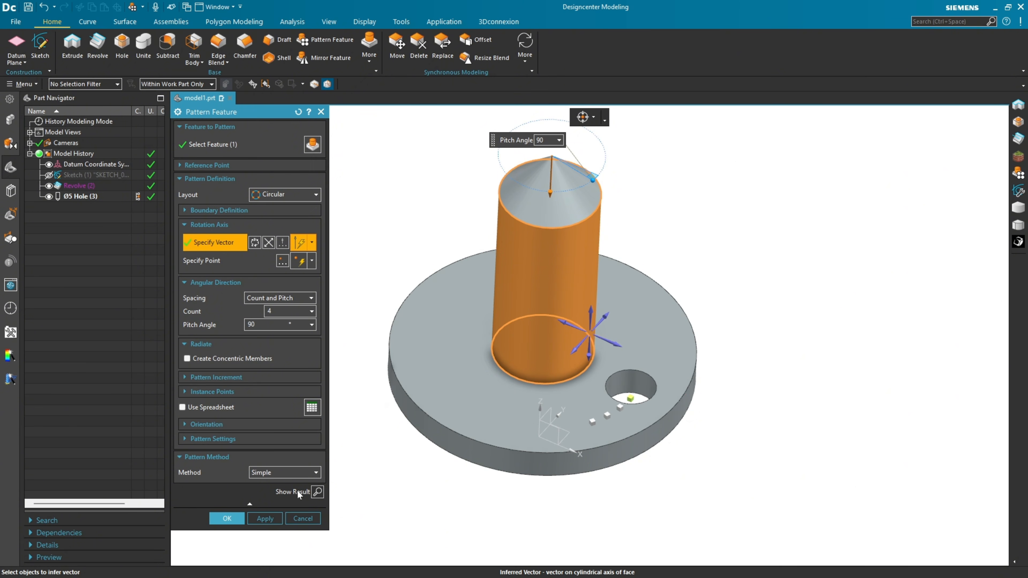
left_click(316, 492)
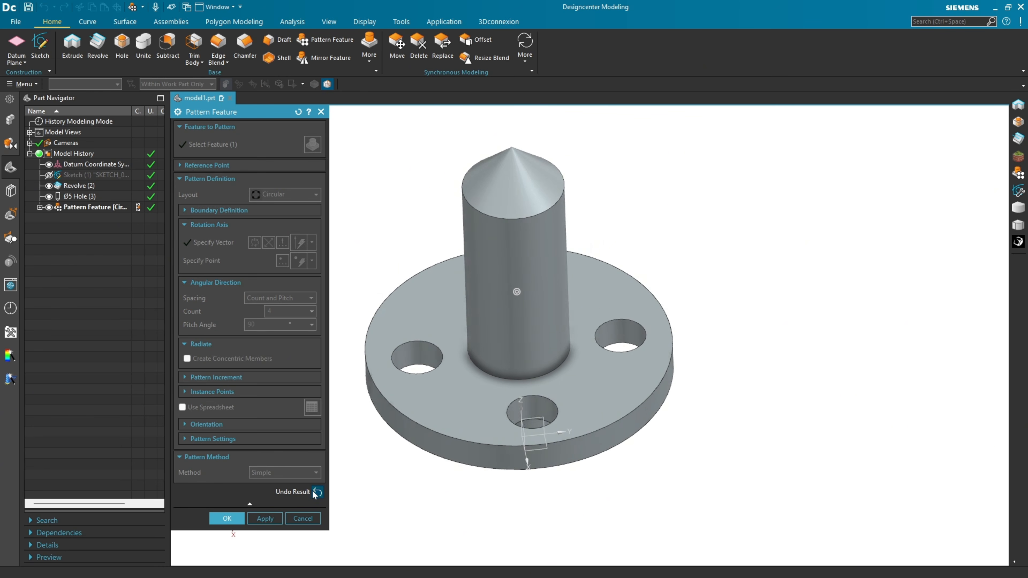
left_click(227, 519)
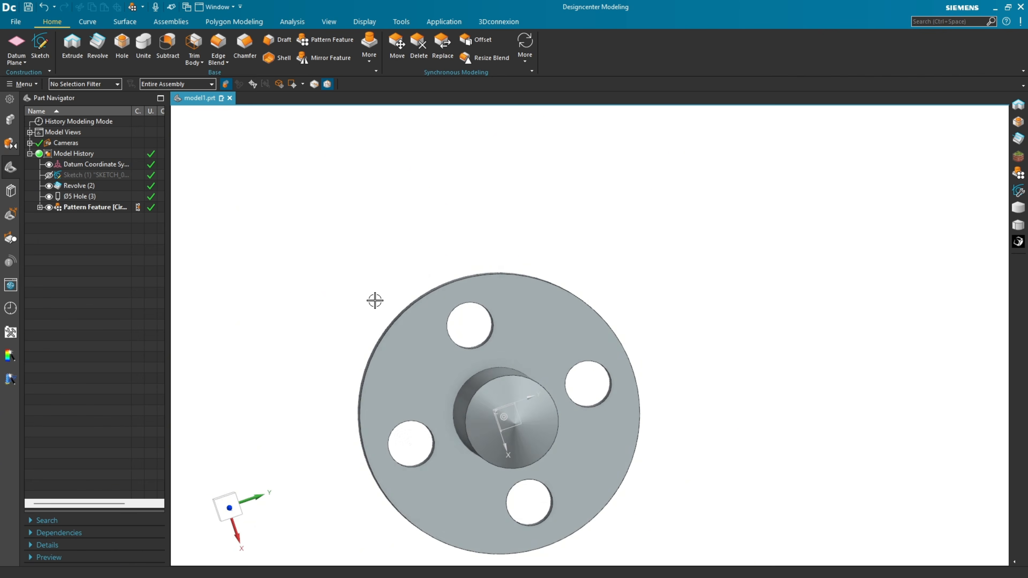
left_click(384, 282)
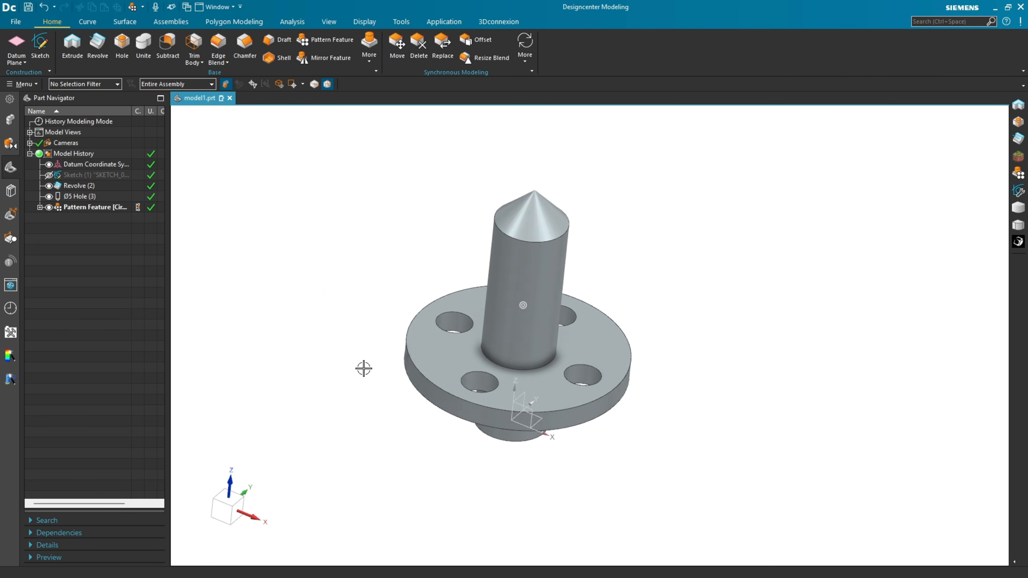